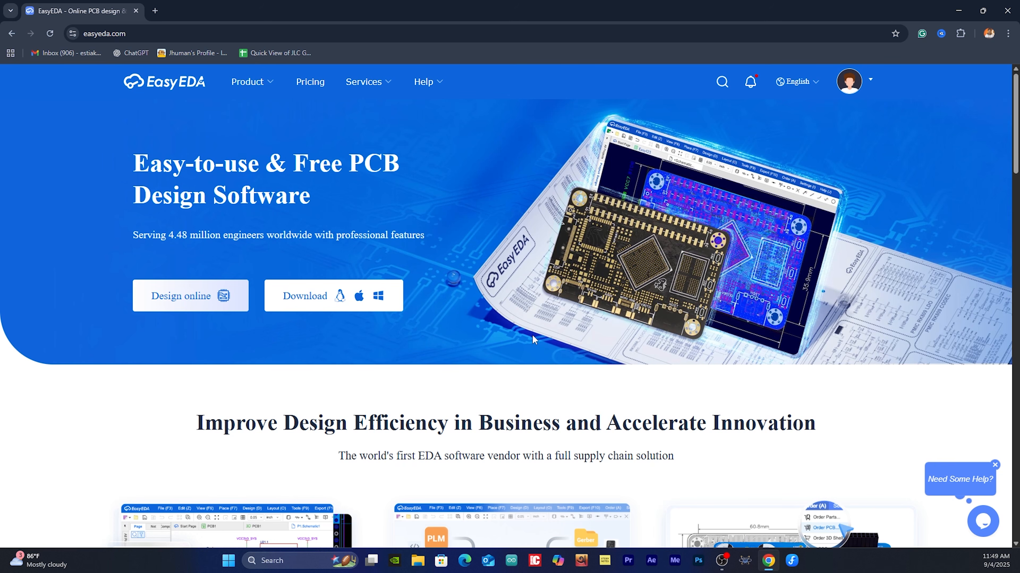
# Start designing online by opening the Pro Edition of the EasyEDA editor
pyautogui.click(165, 294)
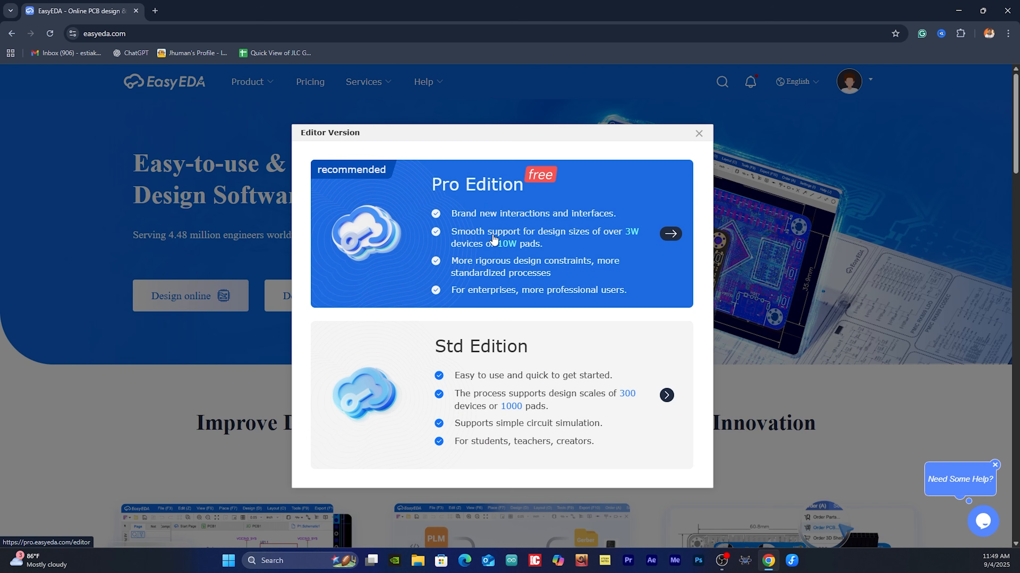
pyautogui.click(493, 239)
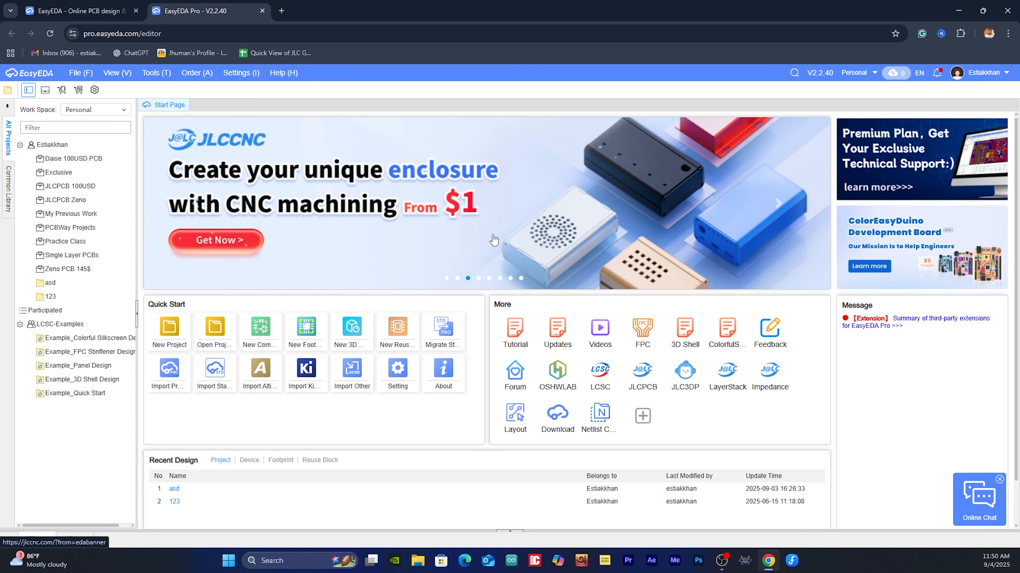
# Search the web for "schematic diagram" in a new browser tab and show the image results
pyautogui.click(281, 10)
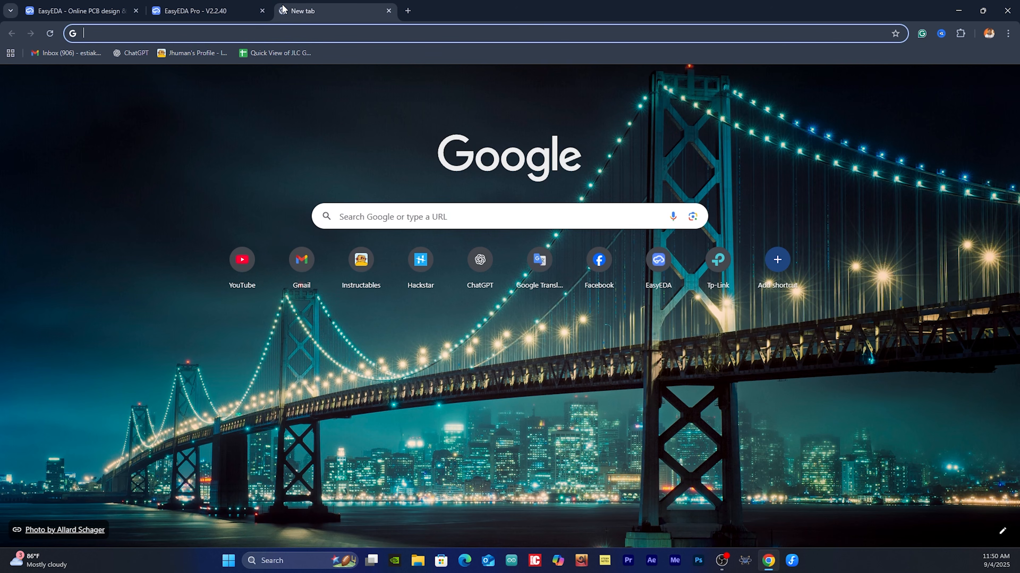
pyautogui.write('schamtic dia')
pyautogui.click(185, 75)
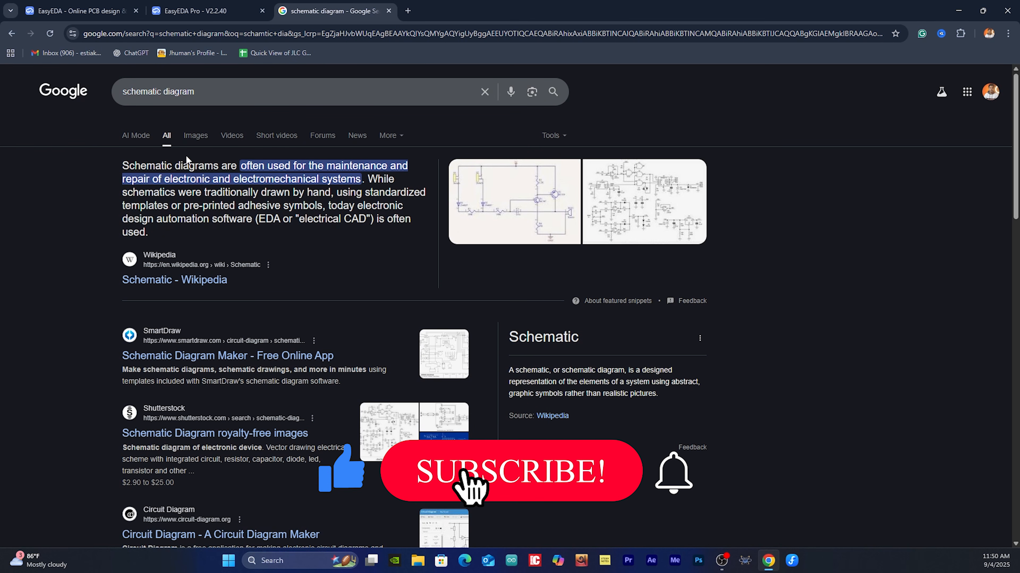
pyautogui.click(189, 136)
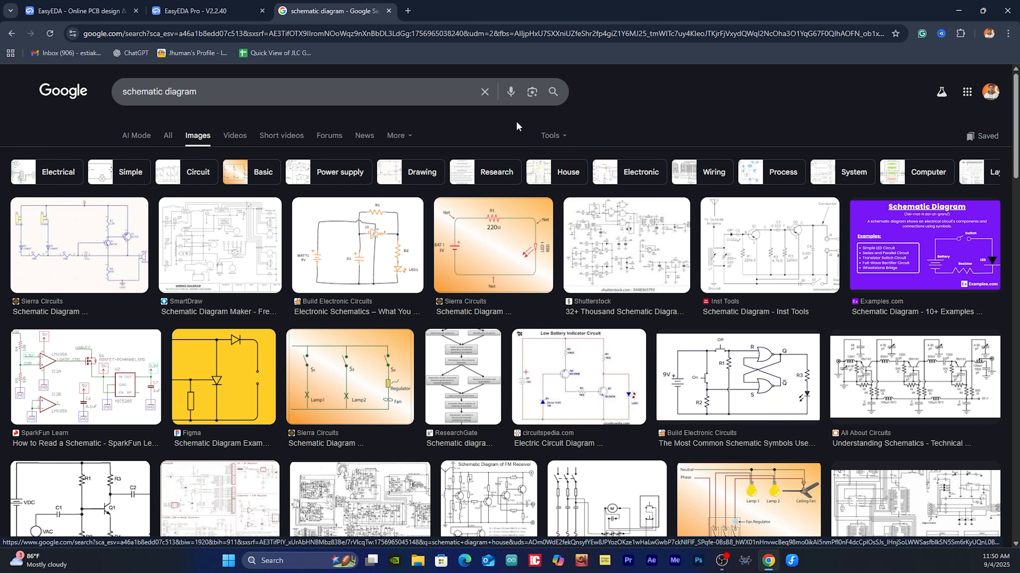
# Search the web for "circuit diagram" in another browser tab and show the image results
pyautogui.hotkey('ctrl', 't')
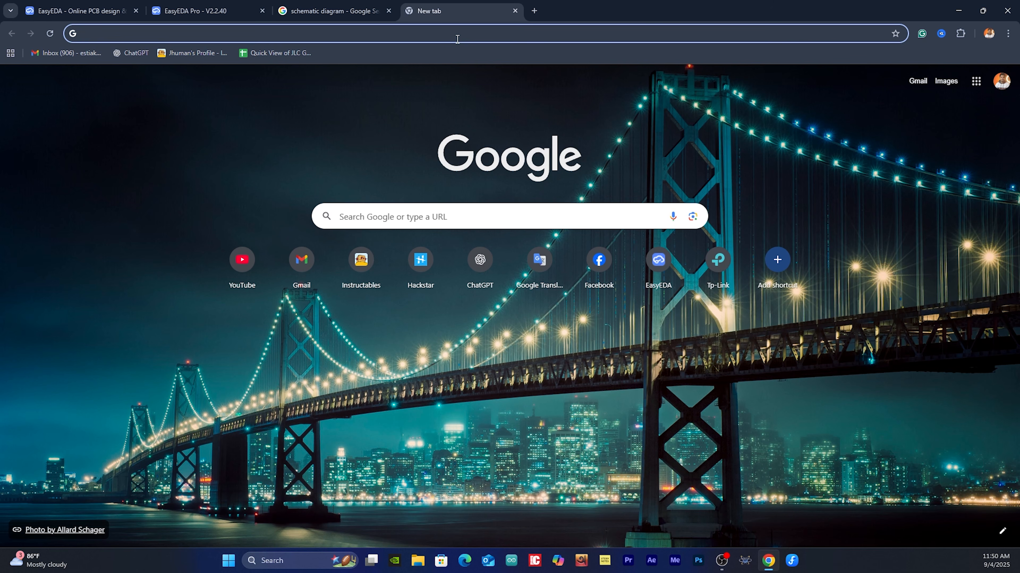
pyautogui.write('circuit diagram')
pyautogui.press('Return')
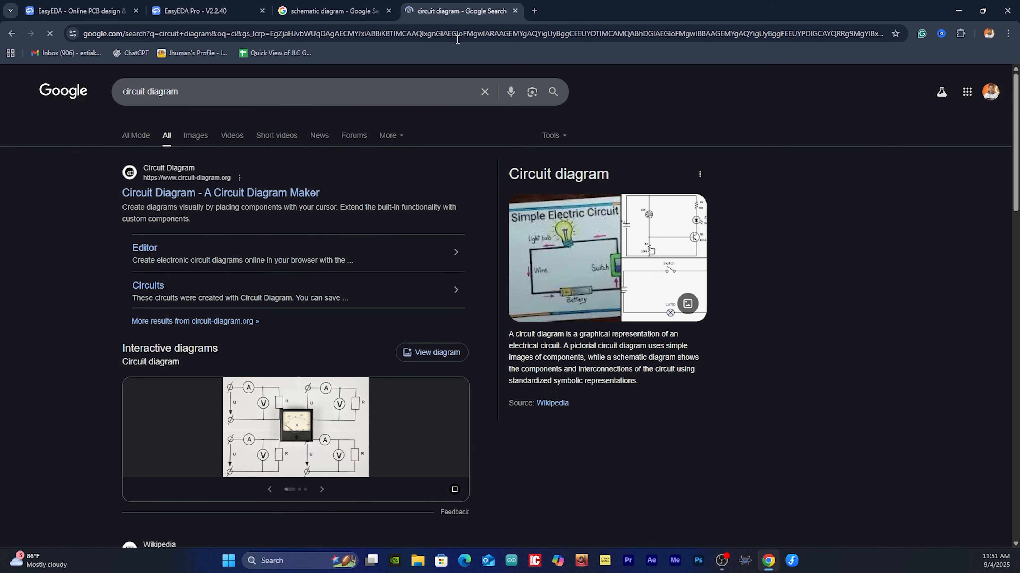
pyautogui.click(194, 135)
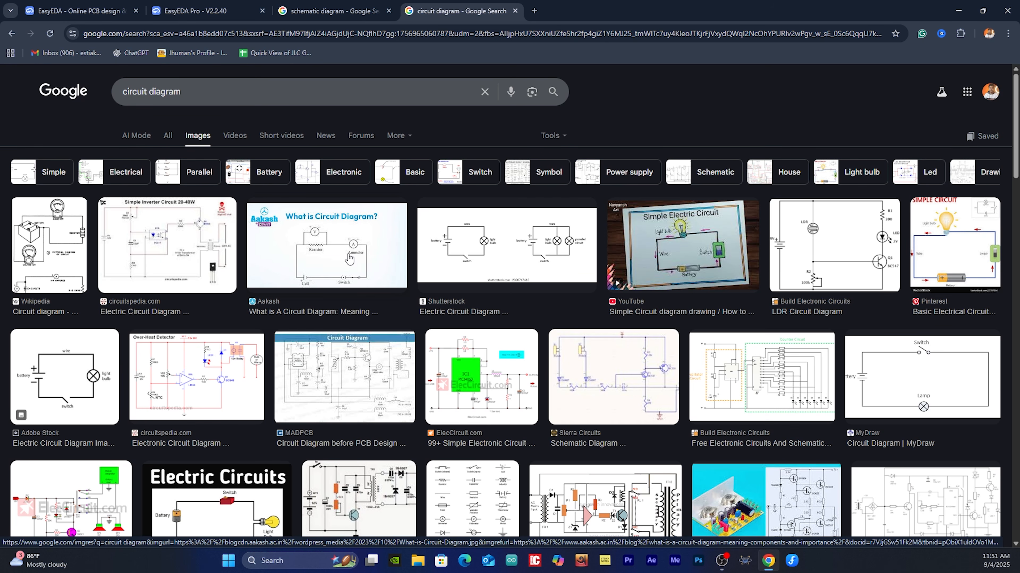
# Return to the schematic diagram image results and enlarge the Sierra Circuits diagram
pyautogui.hotkey('ctrl', 'shift', 'Tab')
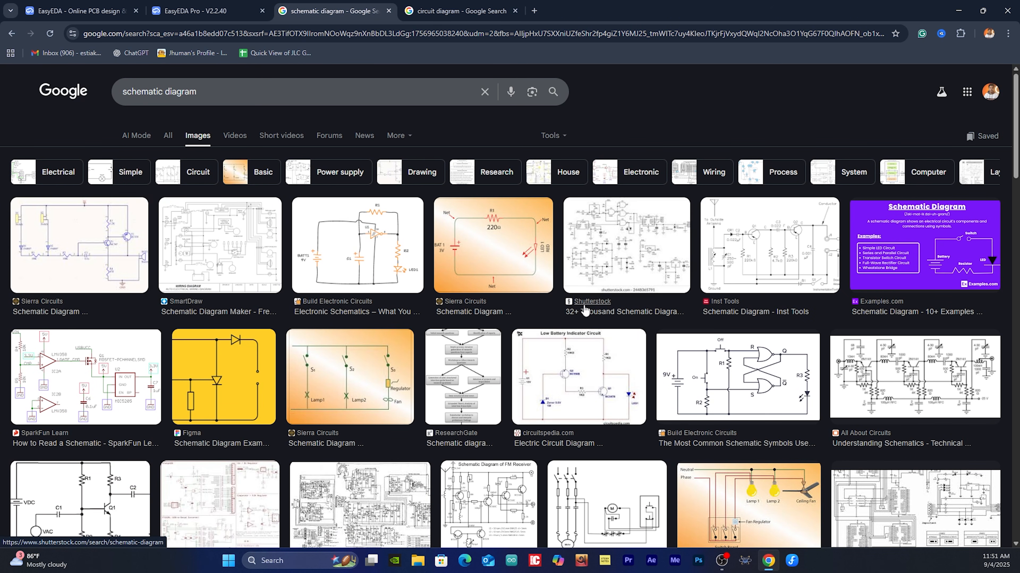
pyautogui.click(116, 255)
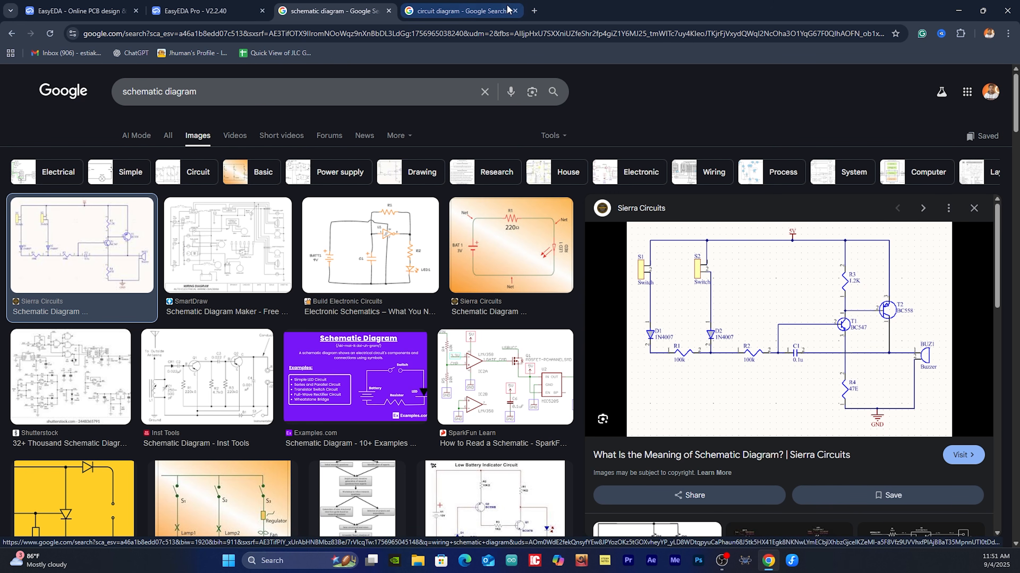
# Search the web for "electronics symbols" in a new browser tab and preview three of the component symbol charts
pyautogui.click(534, 11)
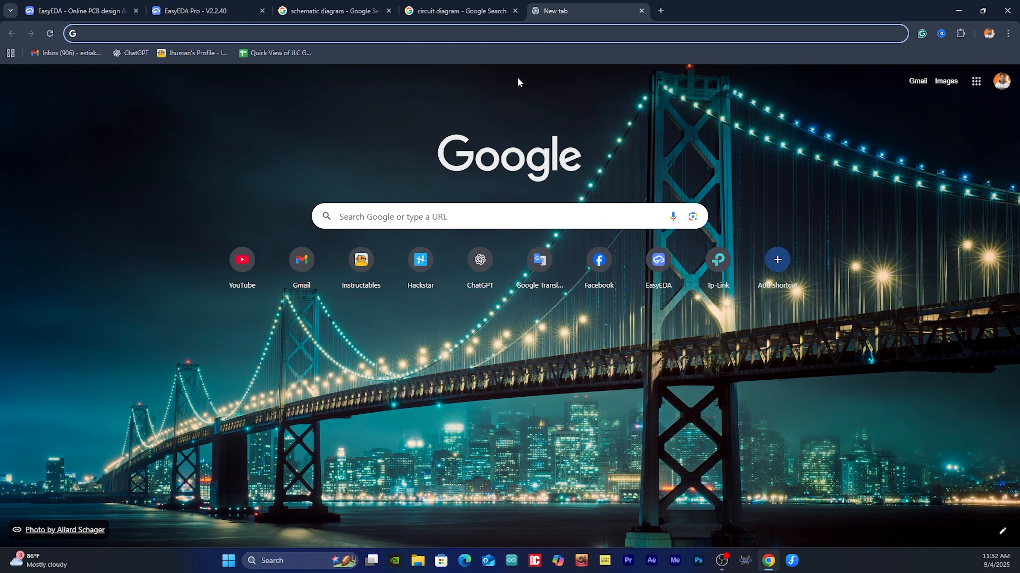
pyautogui.write('electronics symbols')
pyautogui.press('Return')
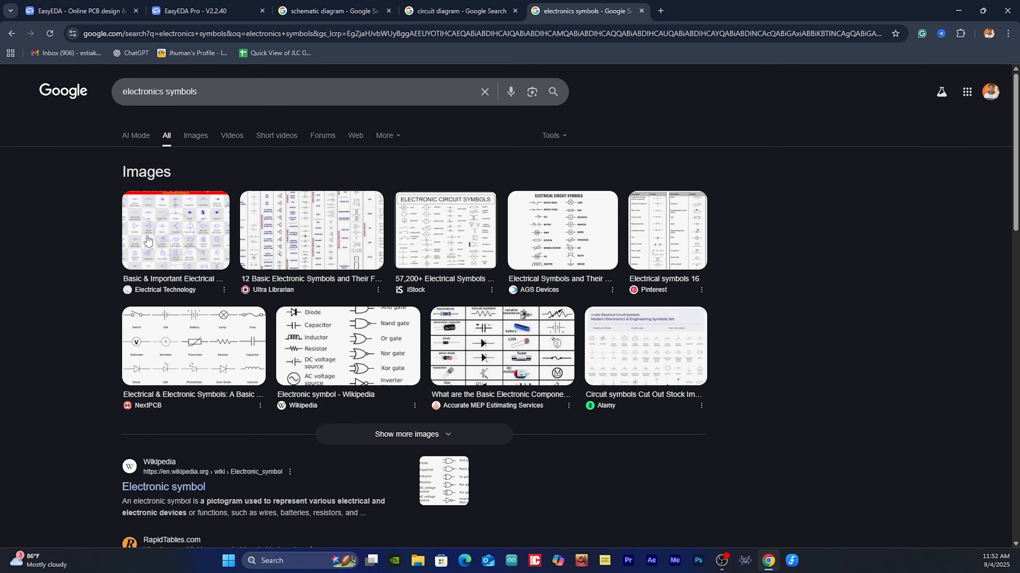
pyautogui.click(166, 235)
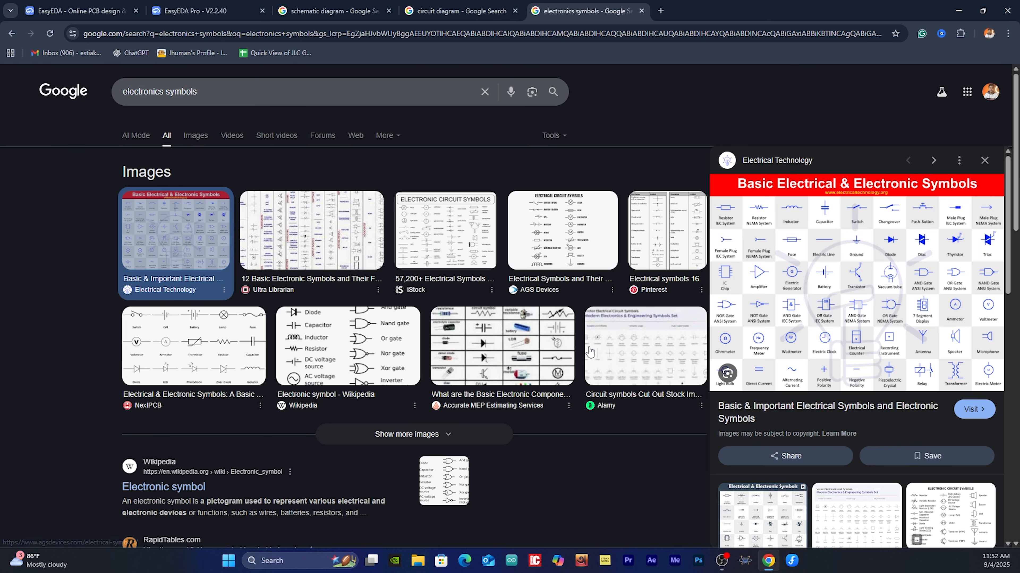
pyautogui.click(522, 362)
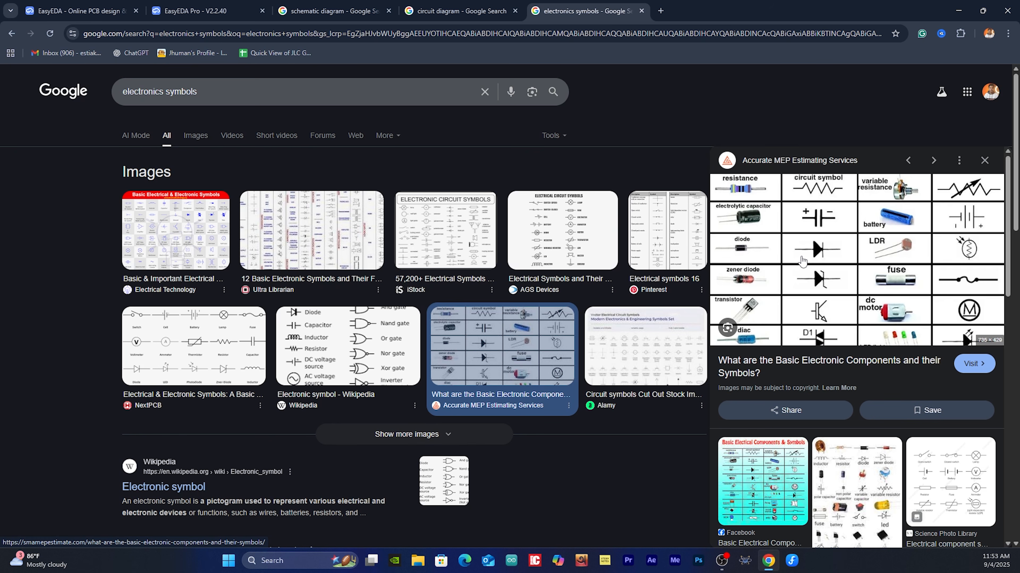
pyautogui.click(874, 507)
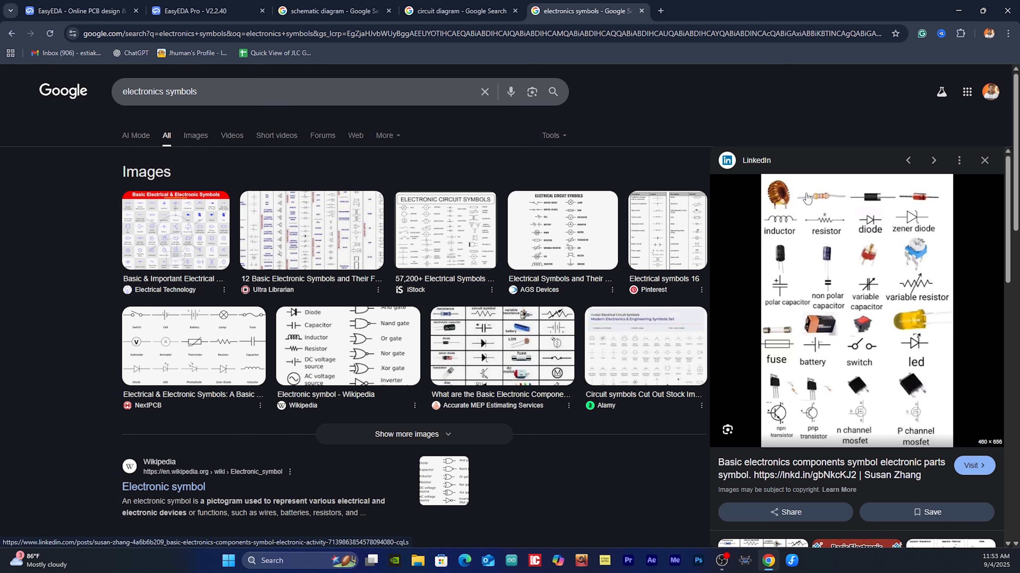
# Close the electronics symbols search and preview the Low Battery Indicator Circuit among the schematic diagram images
pyautogui.click(641, 13)
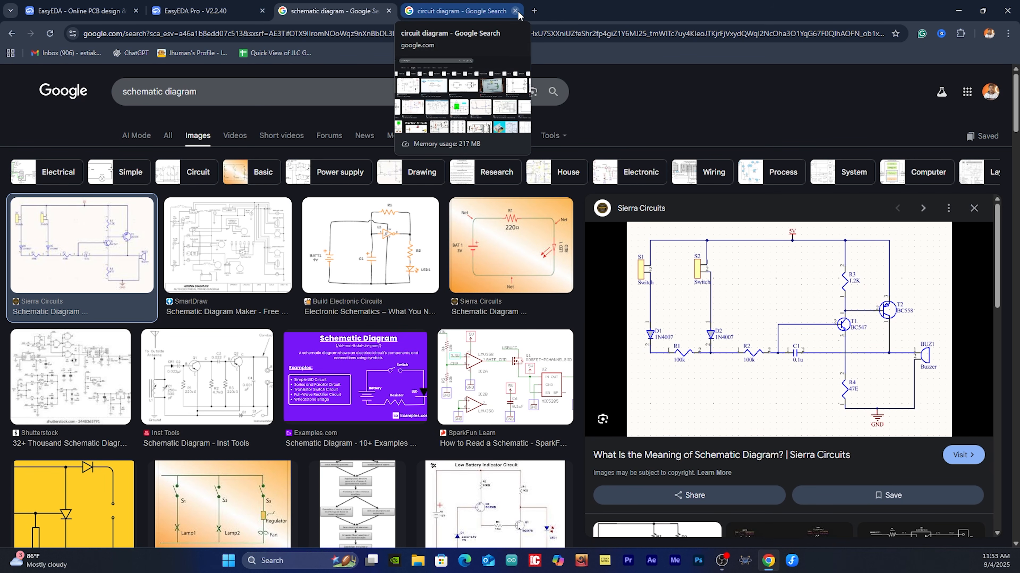
pyautogui.click(465, 12)
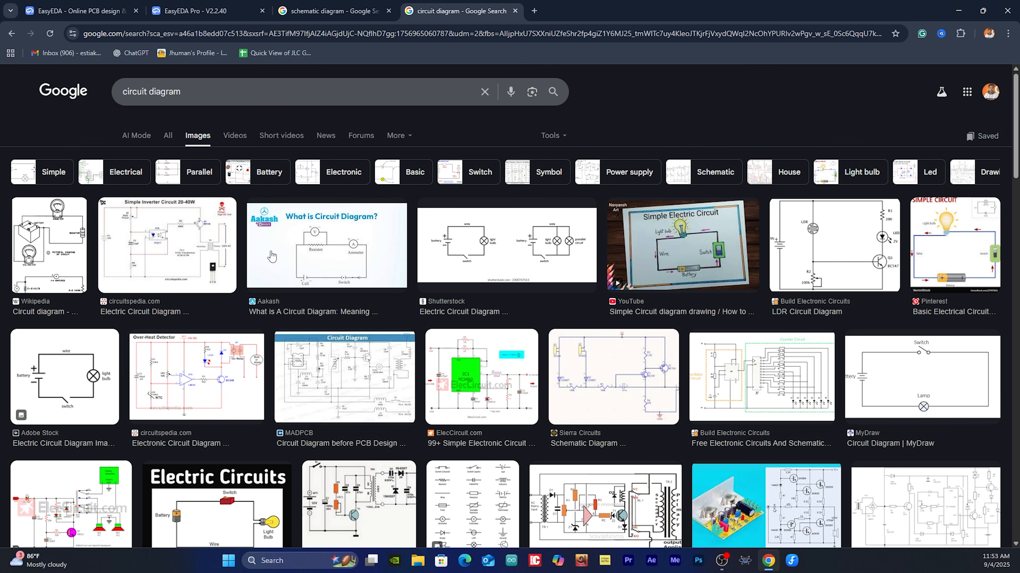
pyautogui.click(334, 11)
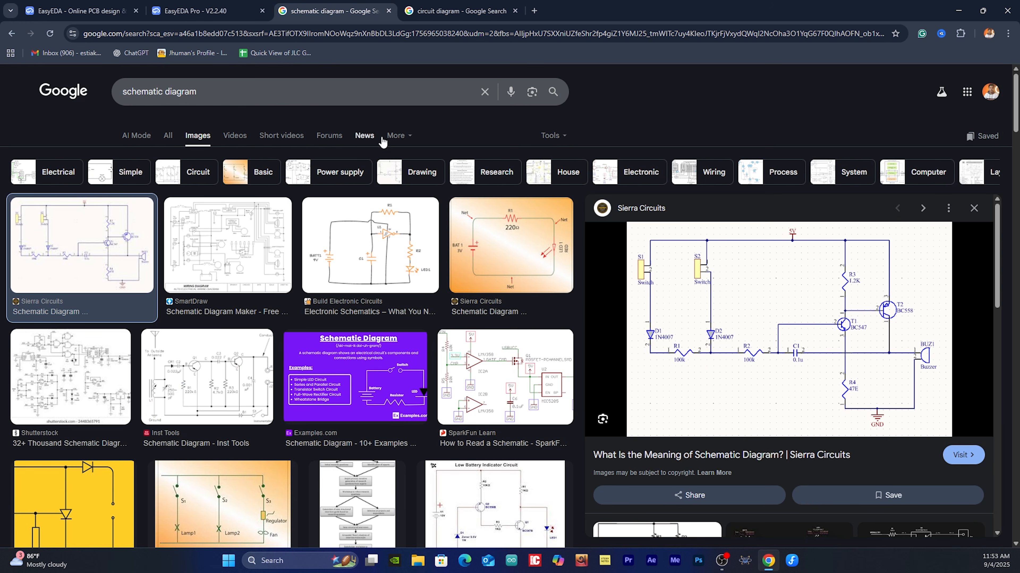
pyautogui.scroll(-2, 574, 356)
pyautogui.scroll(-2, 574, 355)
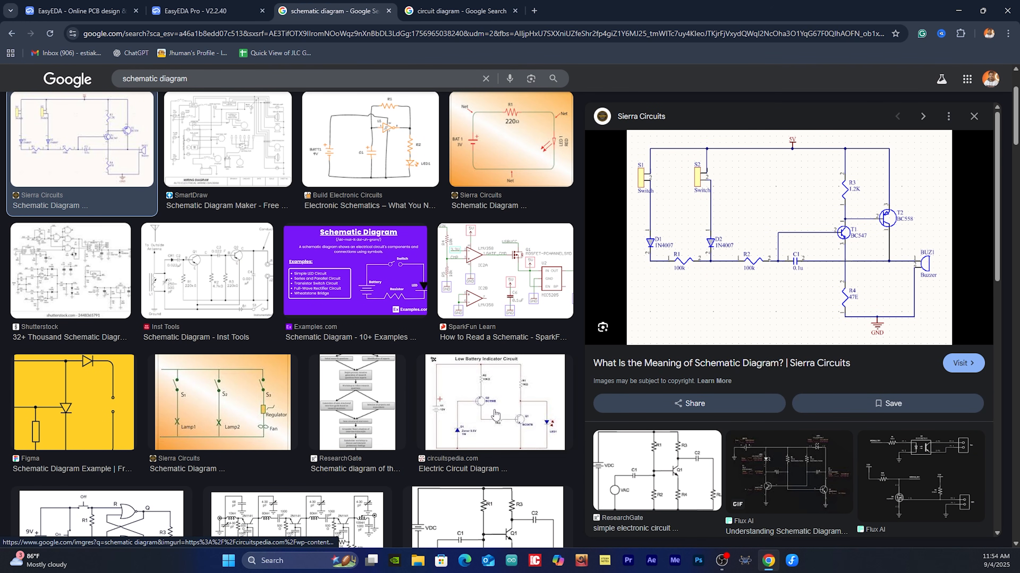
pyautogui.scroll(-3, 488, 414)
pyautogui.click(497, 259)
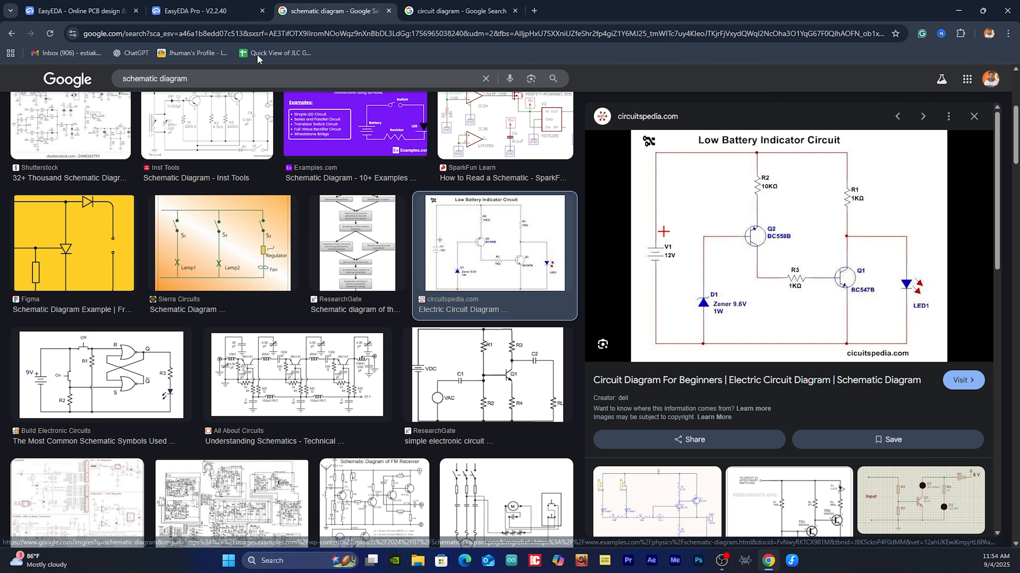
# Switch back to the EasyEDA Pro editor and close both remaining diagram search tabs
pyautogui.click(214, 6)
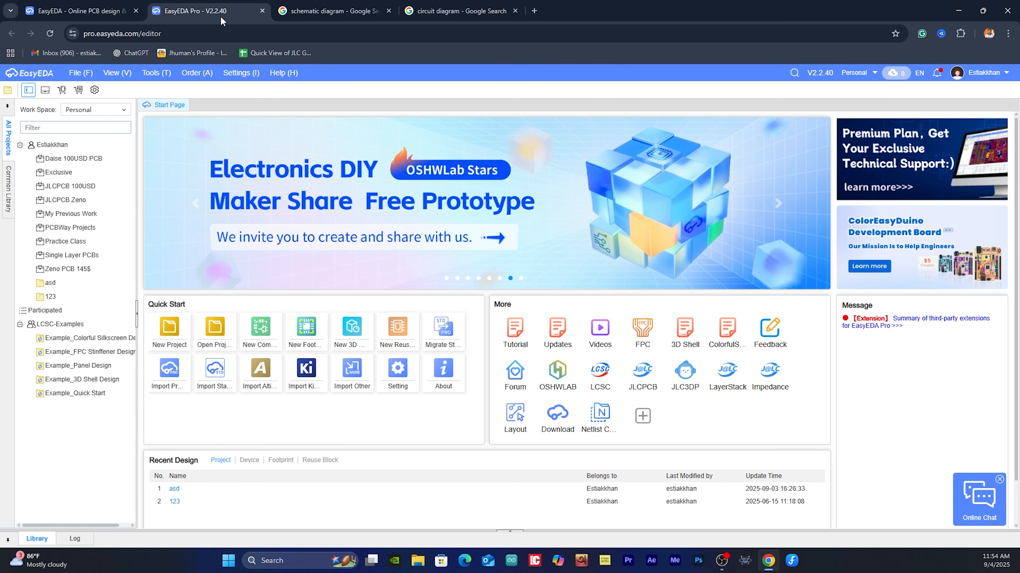
pyautogui.click(389, 11)
pyautogui.click(389, 11)
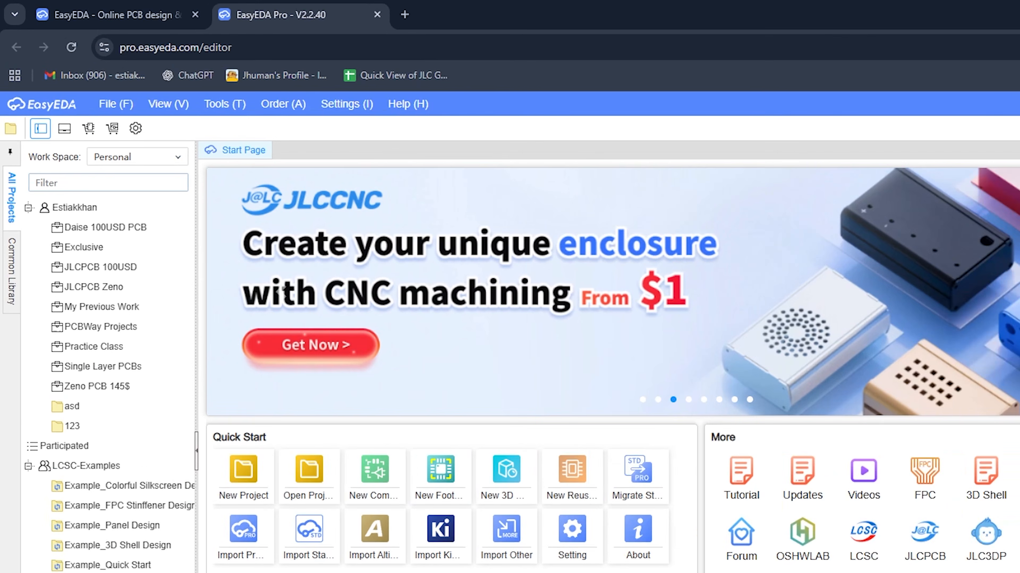
# Create a new project with a Personal owner, named "Class 02 Schematic Diagram", leaving the description empty
pyautogui.click(109, 105)
pyautogui.moveTo(128, 128)
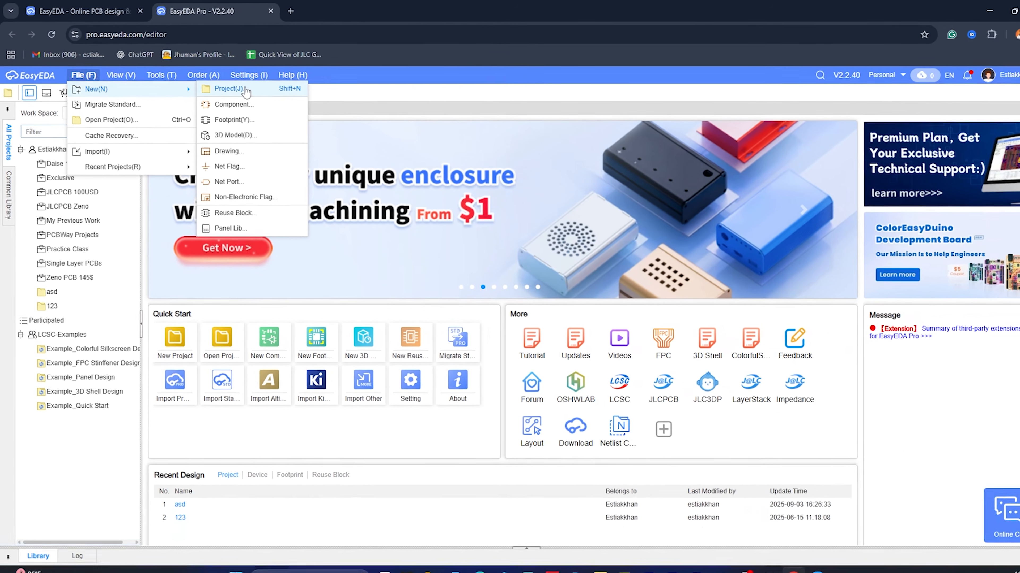
pyautogui.click(268, 99)
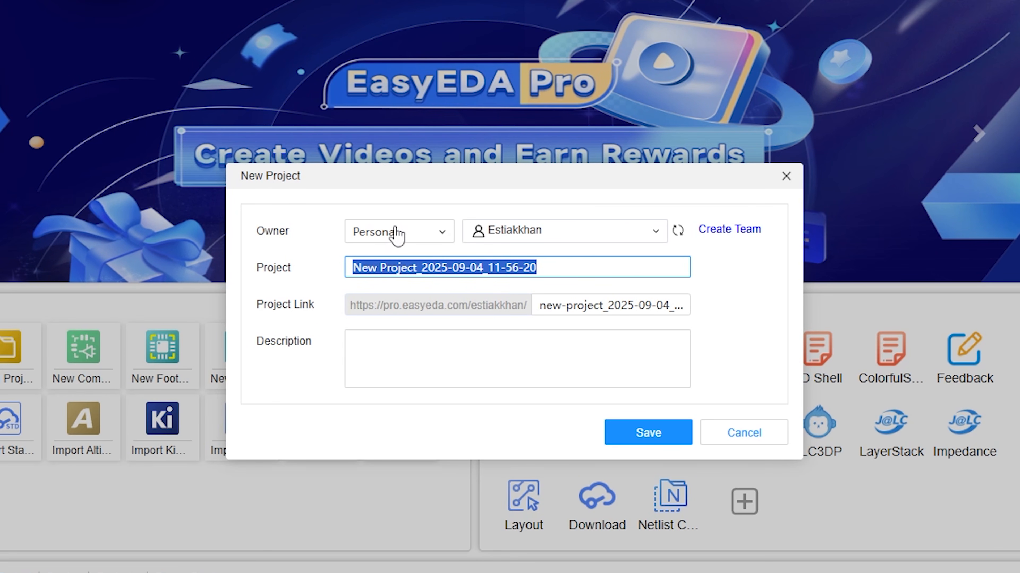
pyautogui.click(397, 235)
pyautogui.click(394, 232)
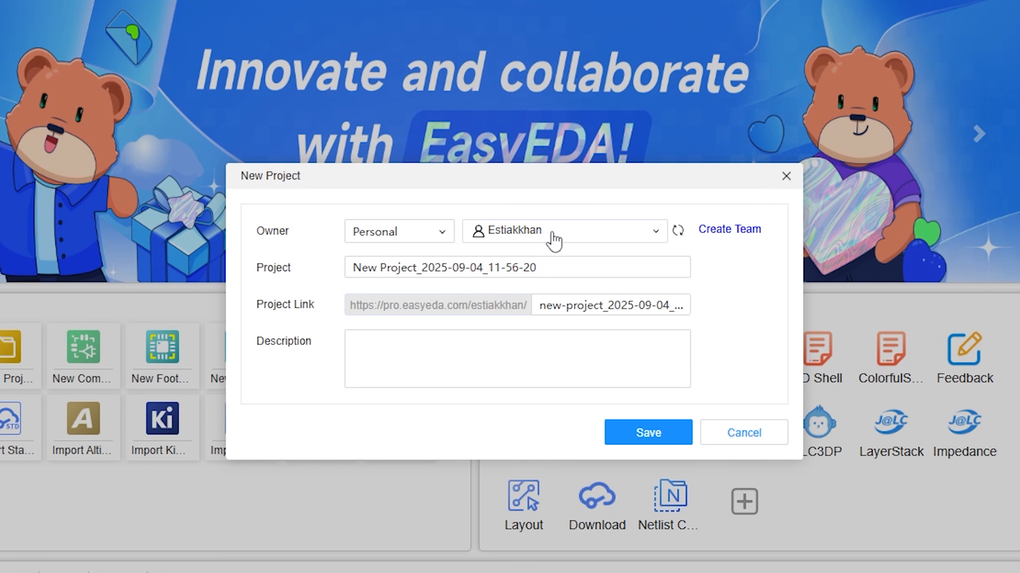
pyautogui.click(553, 269)
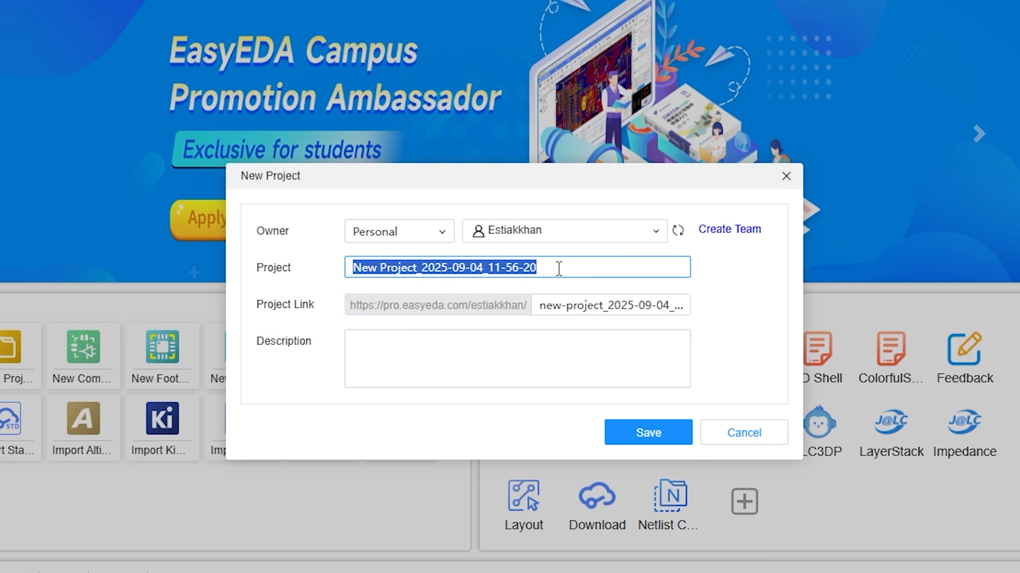
pyautogui.write('Class 02 Schematic Diagram')
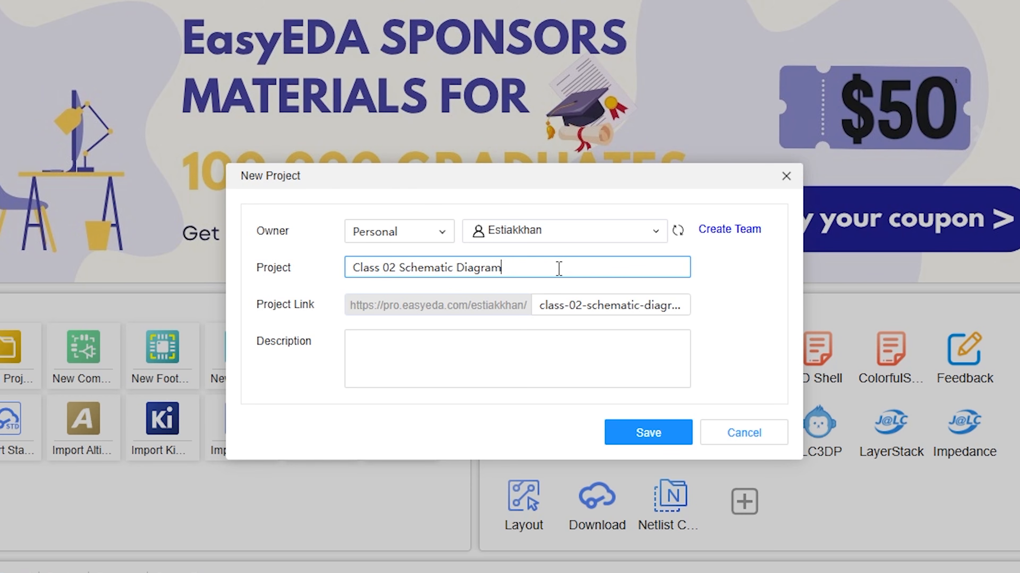
pyautogui.click(416, 350)
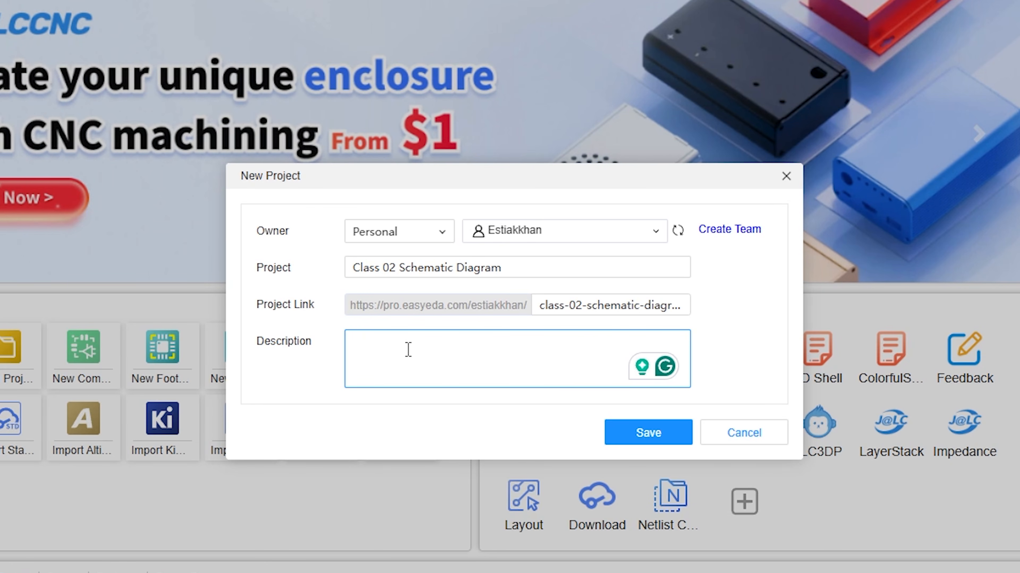
pyautogui.tripleClick(513, 269)
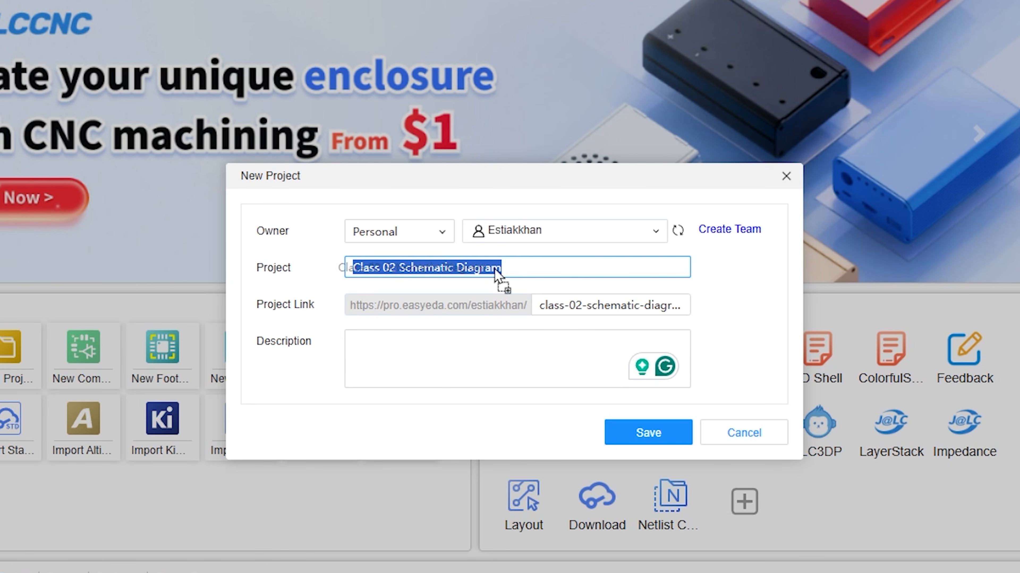
pyautogui.click(643, 439)
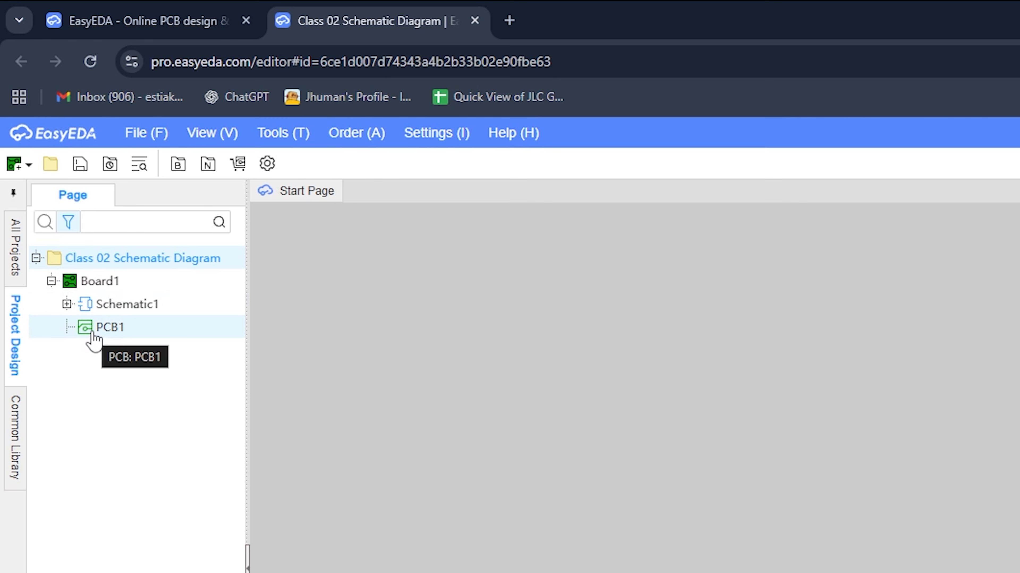
# Open page P1 of Schematic1 and set the drawing unit to mm
pyautogui.doubleClick(126, 305)
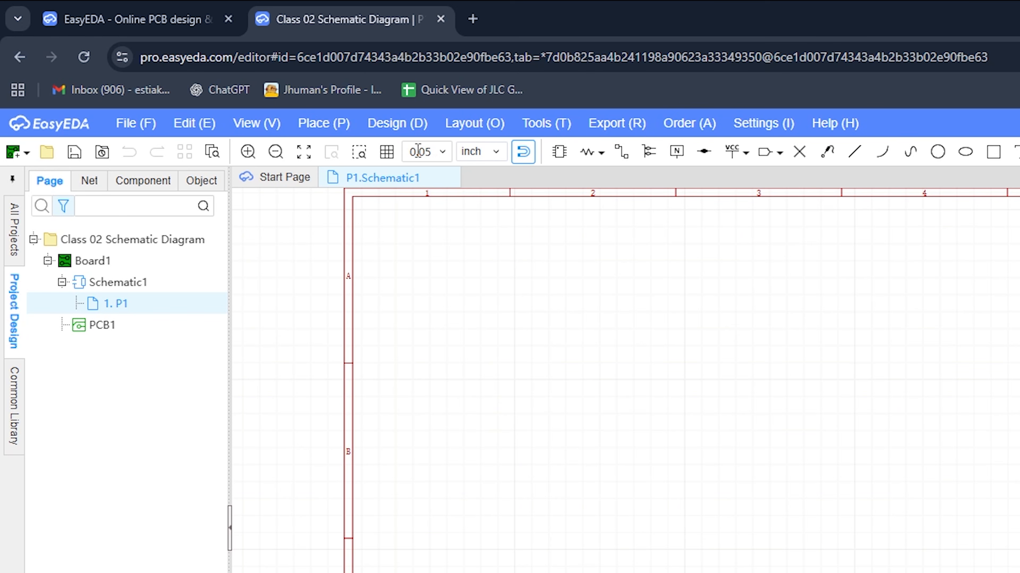
pyautogui.click(497, 152)
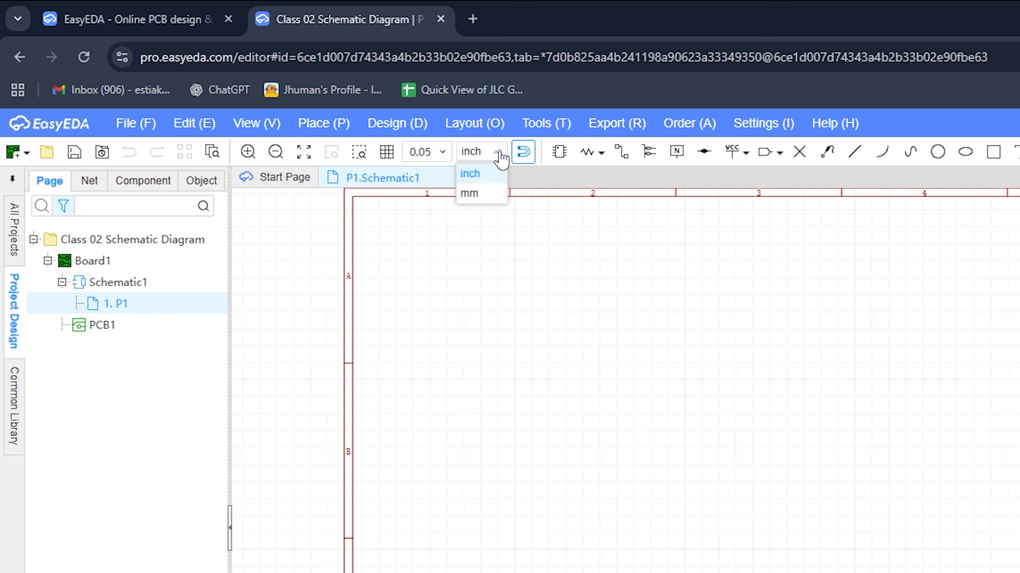
pyautogui.click(468, 193)
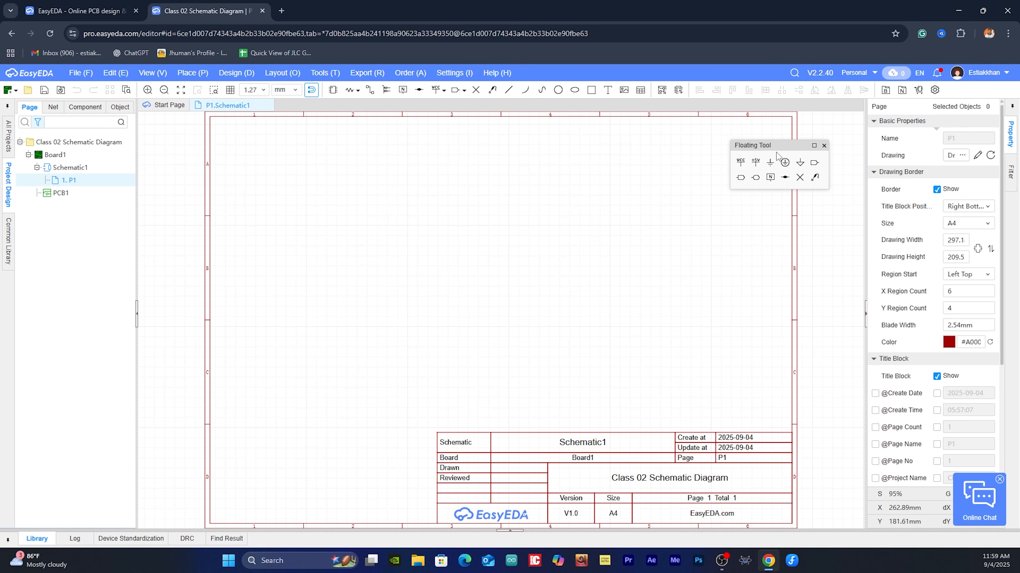
# Move the Floating Tool palette inside the drawing border's upper-right corner and show the list of all projects
pyautogui.moveTo(696, 198); pyautogui.dragTo(648, 181)
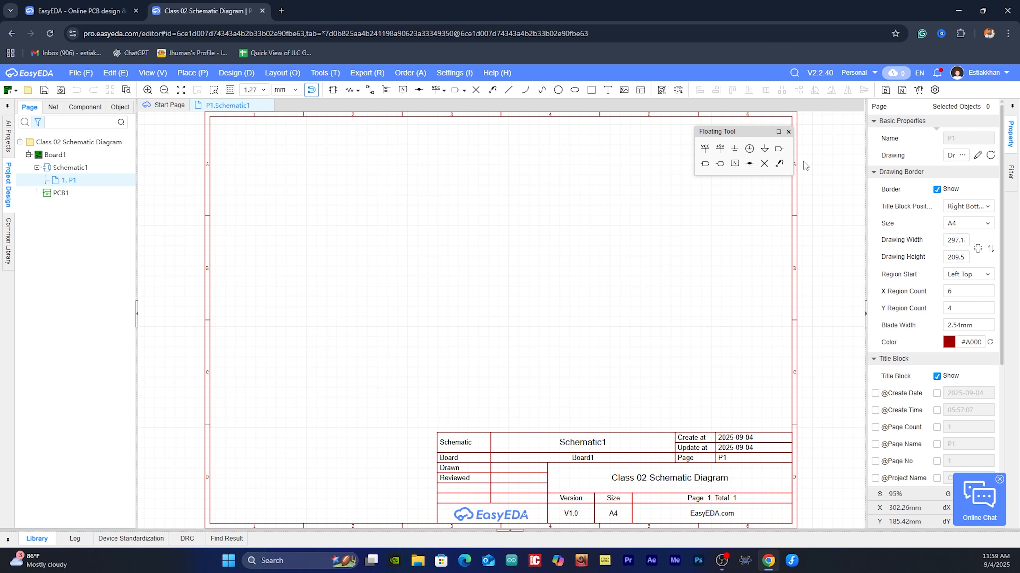
pyautogui.click(8, 138)
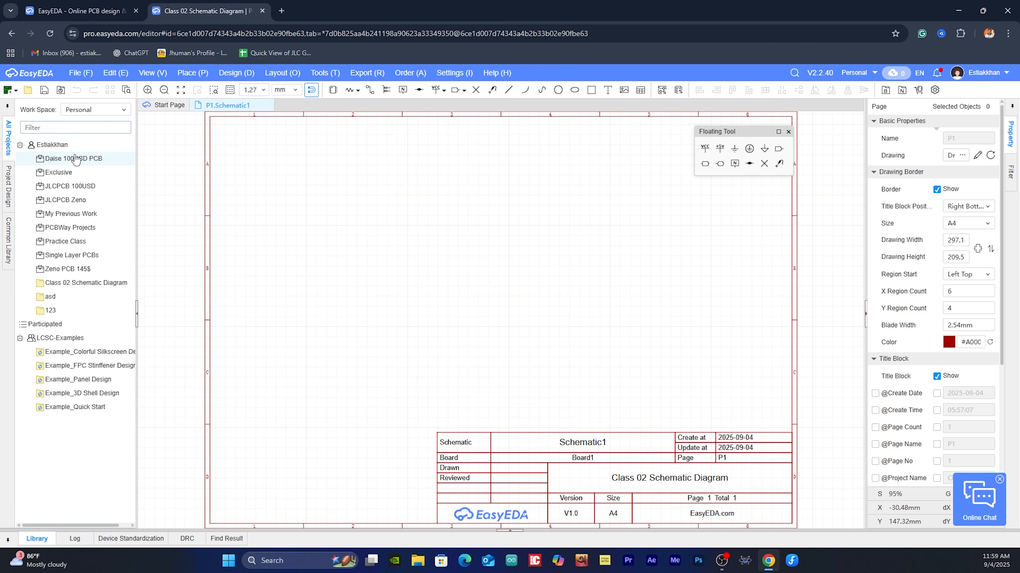
# Open the Class 02 Schematic Diagram project's design tree, and browse the Common Library's schematic symbols from resistors through installation parts
pyautogui.doubleClick(67, 283)
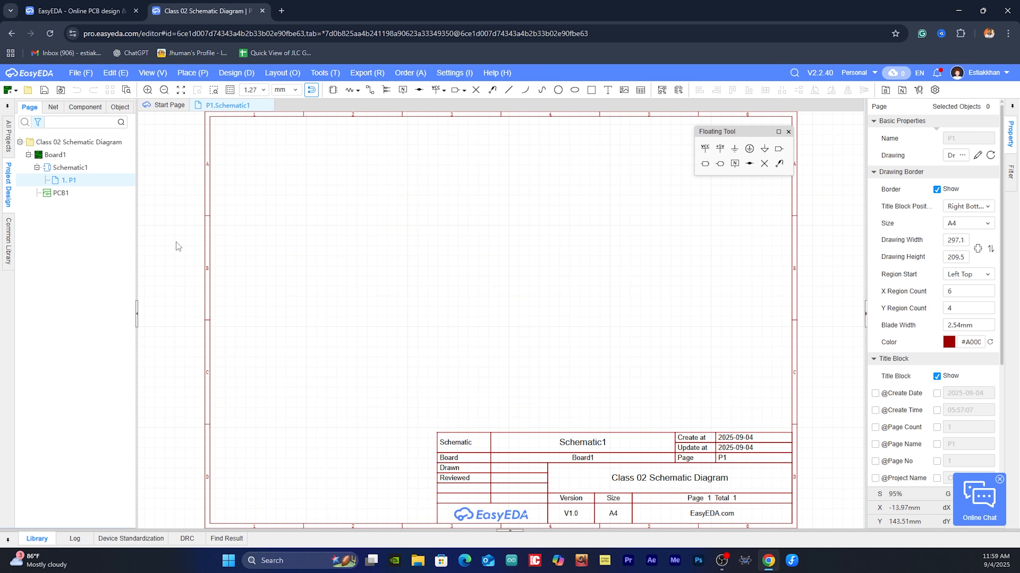
pyautogui.click(9, 241)
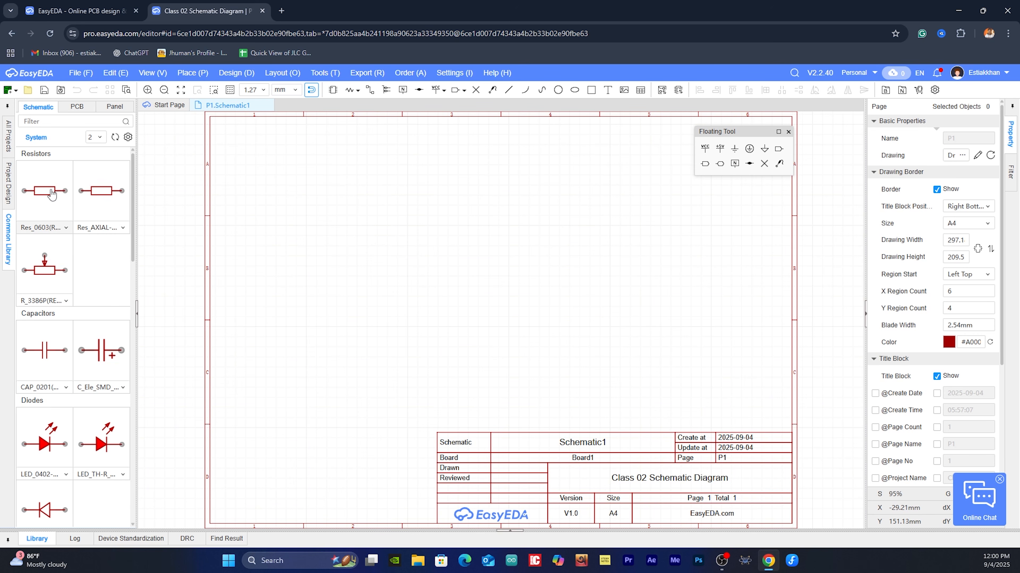
pyautogui.scroll(-2, 54, 213)
pyautogui.scroll(-4, 56, 216)
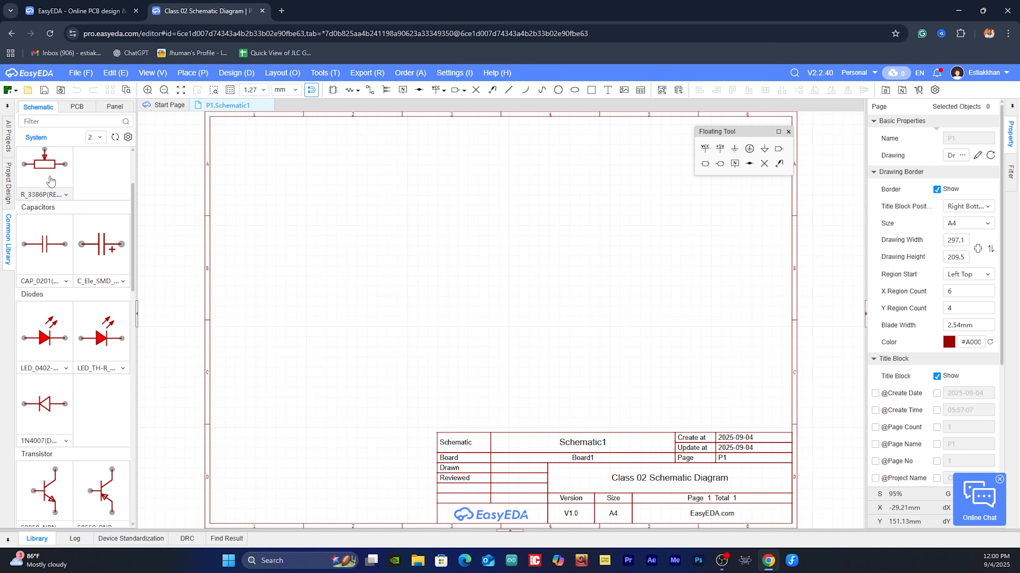
pyautogui.scroll(-6, 70, 263)
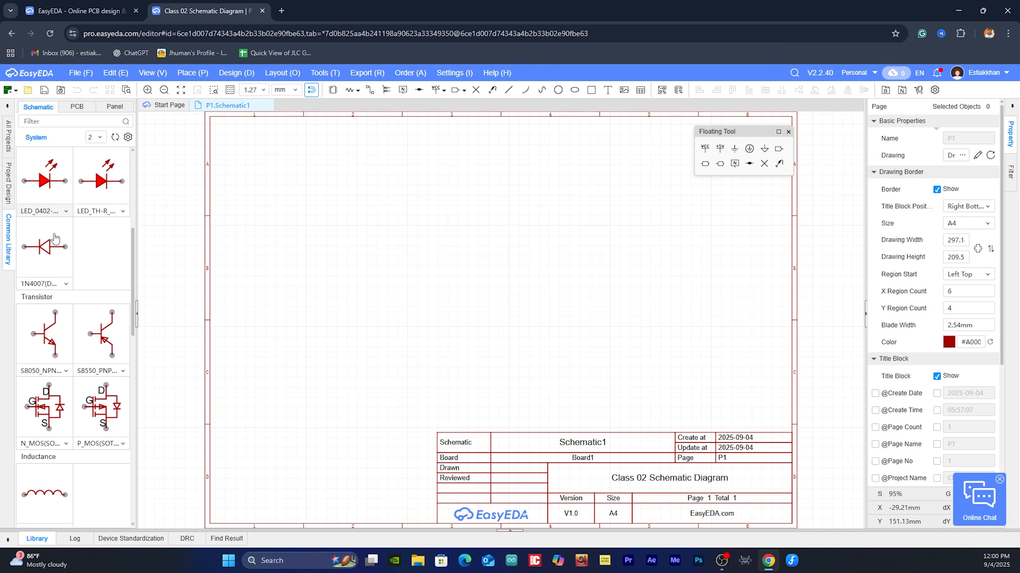
pyautogui.scroll(-4, 61, 223)
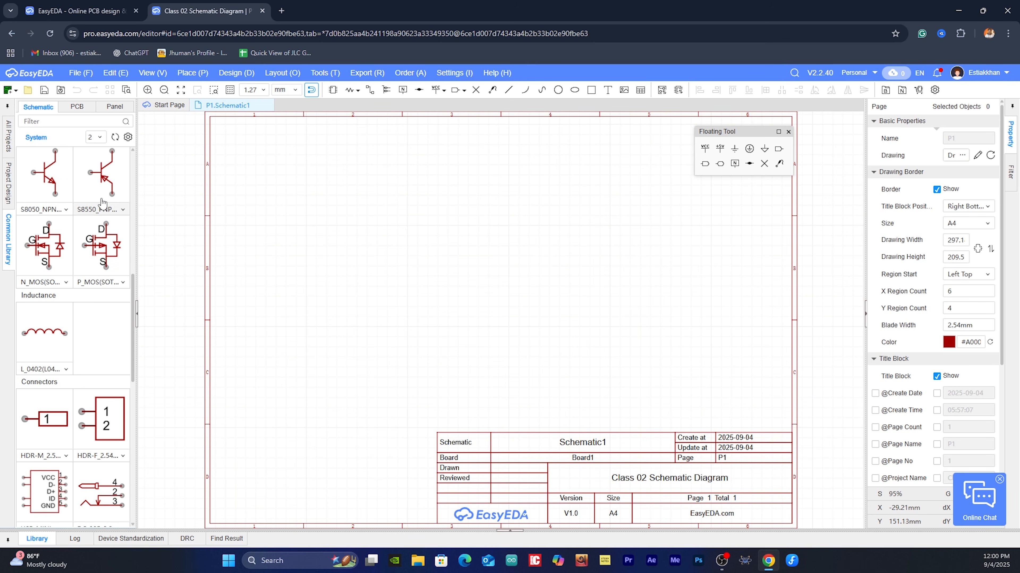
pyautogui.scroll(-4, 68, 280)
pyautogui.scroll(-15, 67, 280)
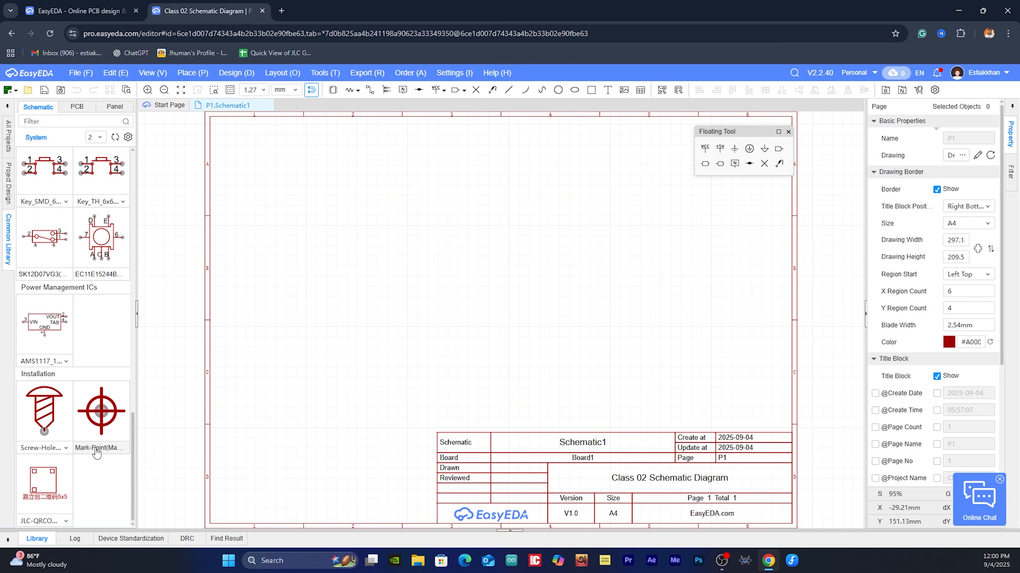
pyautogui.scroll(10, 96, 453)
pyautogui.scroll(20, 97, 453)
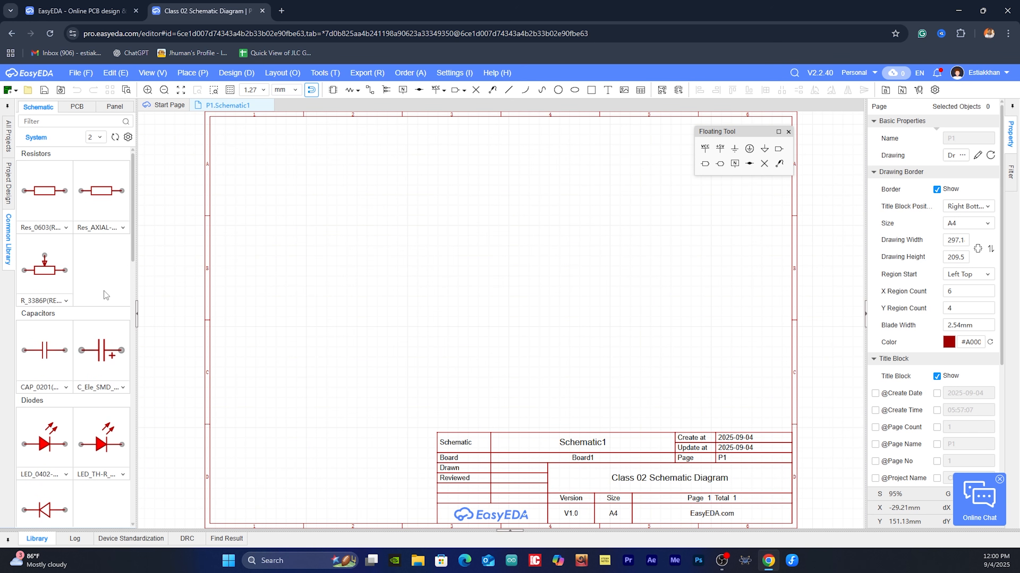
# Place one Res_1206(R1206) resistor from the Common Library on the schematic sheet and end placement
pyautogui.click(66, 227)
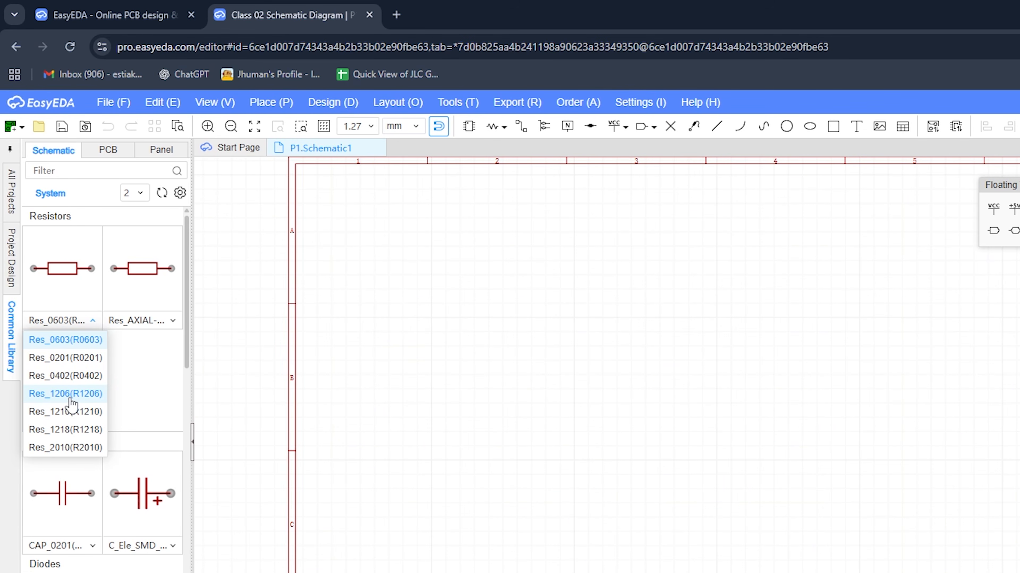
pyautogui.click(82, 395)
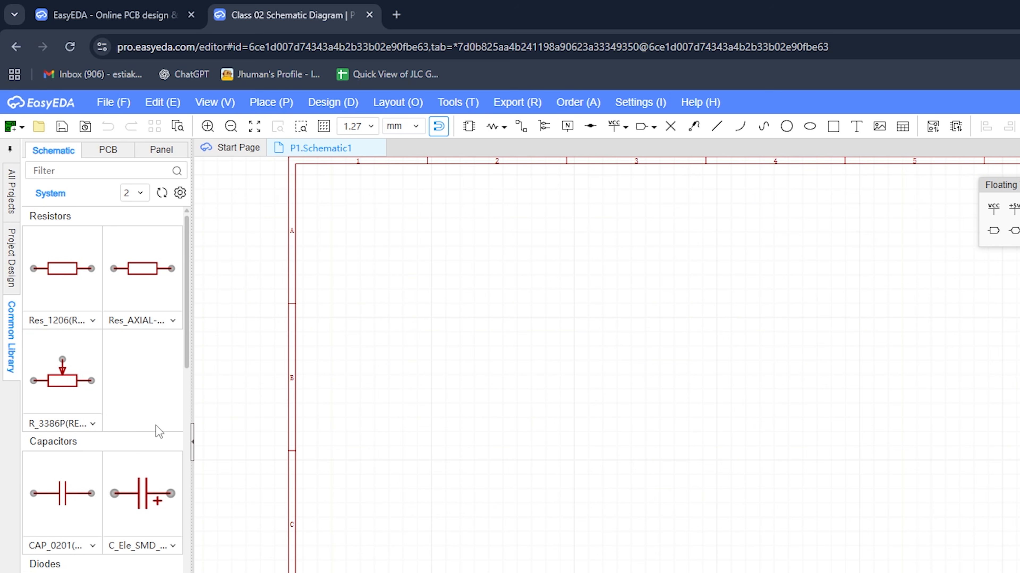
pyautogui.click(183, 305)
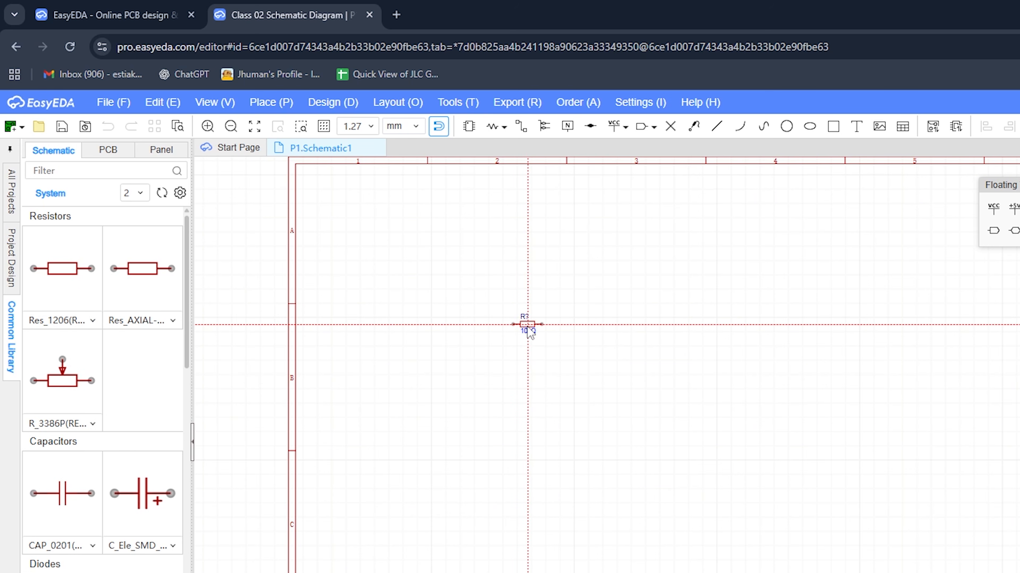
pyautogui.scroll(-3, 527, 326)
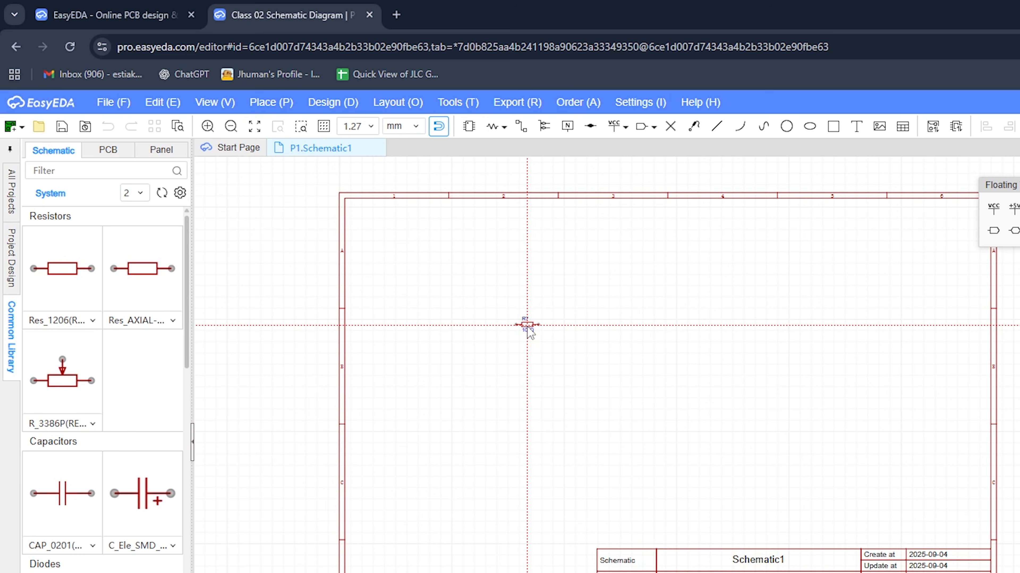
pyautogui.scroll(2, 528, 332)
pyautogui.scroll(5, 529, 333)
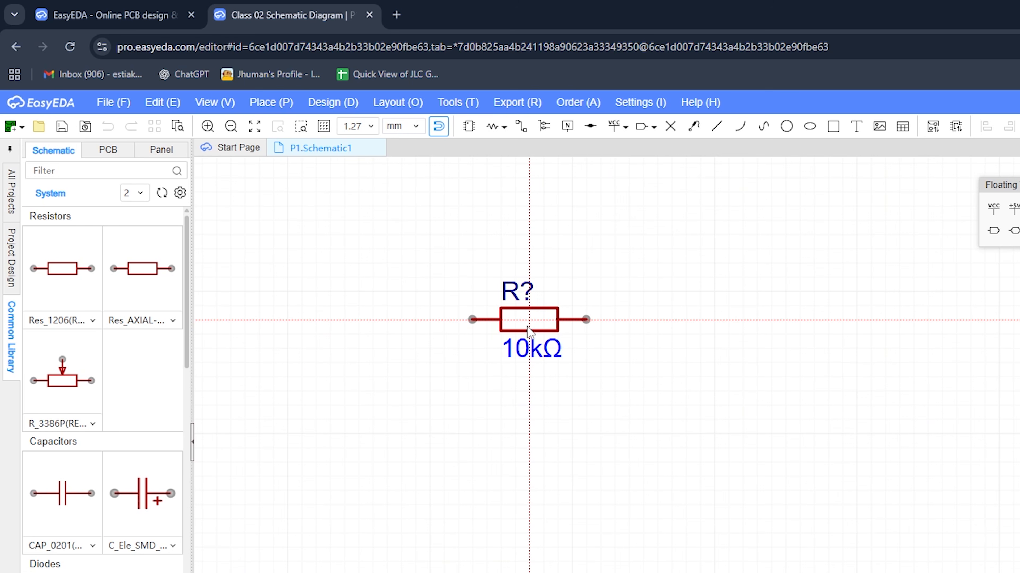
pyautogui.scroll(-5, 529, 333)
pyautogui.scroll(6, 528, 333)
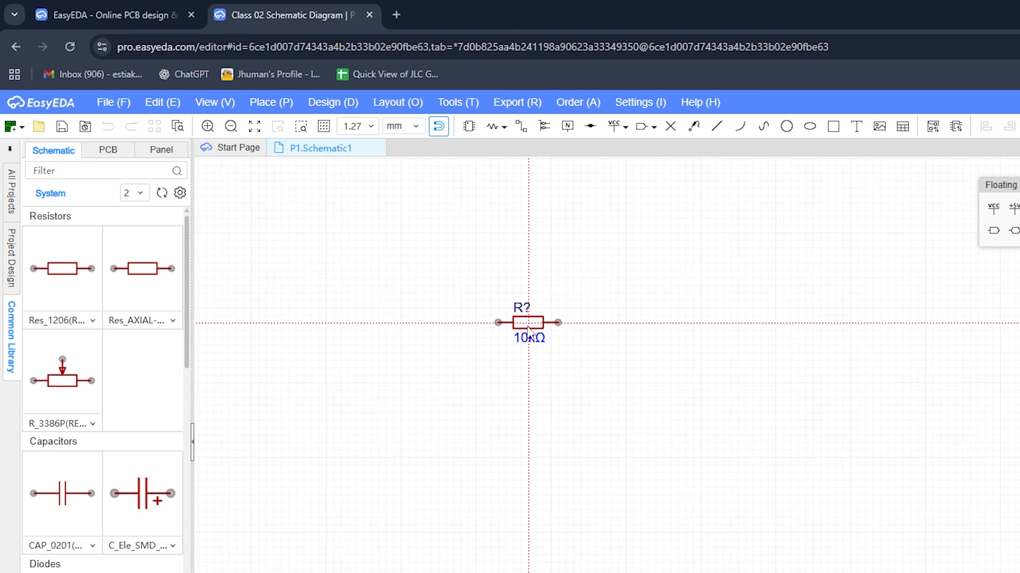
pyautogui.click(522, 395)
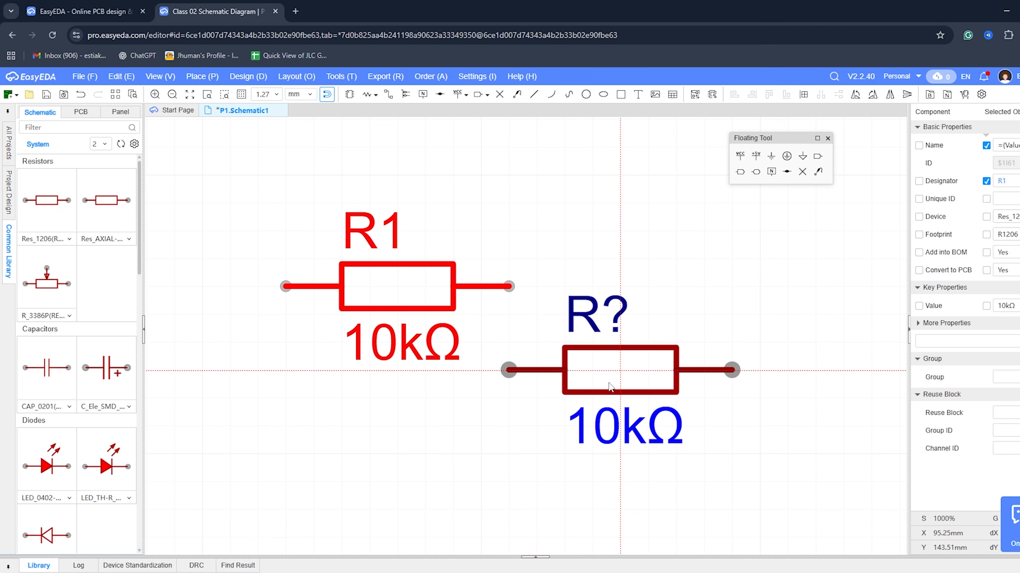
pyautogui.press('Escape')
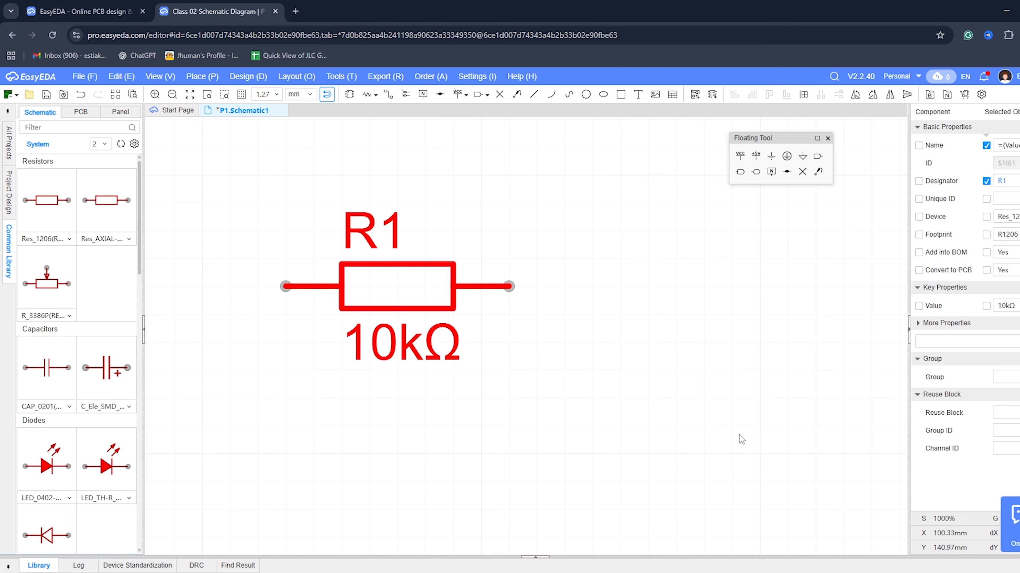
pyautogui.click(617, 369)
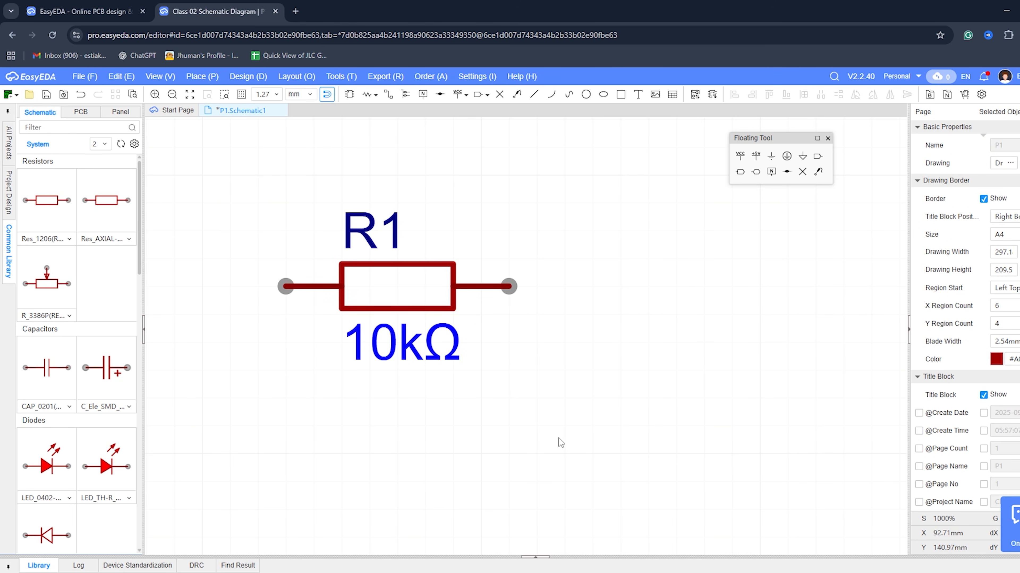
pyautogui.scroll(-1, 558, 438)
pyautogui.moveTo(557, 434); pyautogui.dragTo(638, 406, button='right')
pyautogui.scroll(1, 577, 395)
pyautogui.scroll(-1, 611, 370)
pyautogui.scroll(-1, 612, 350)
pyautogui.scroll(2, 544, 310)
pyautogui.scroll(-3, 618, 342)
pyautogui.moveTo(613, 353); pyautogui.dragTo(490, 292, button='right')
pyautogui.scroll(1, 498, 297)
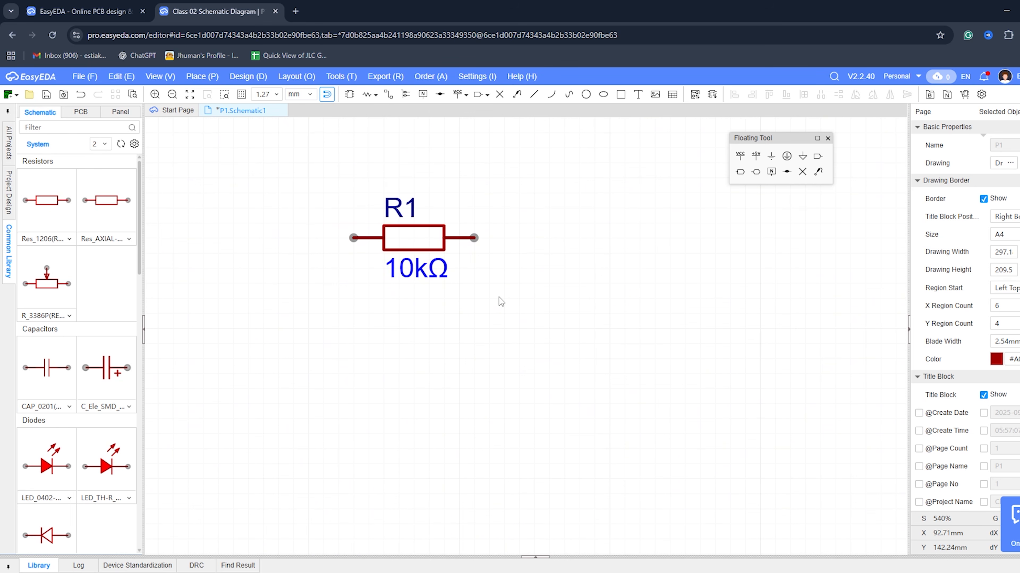
# Review the package variants offered for the surface-mount LED and the through-hole LED in the Common Library's Diodes group
pyautogui.click(70, 498)
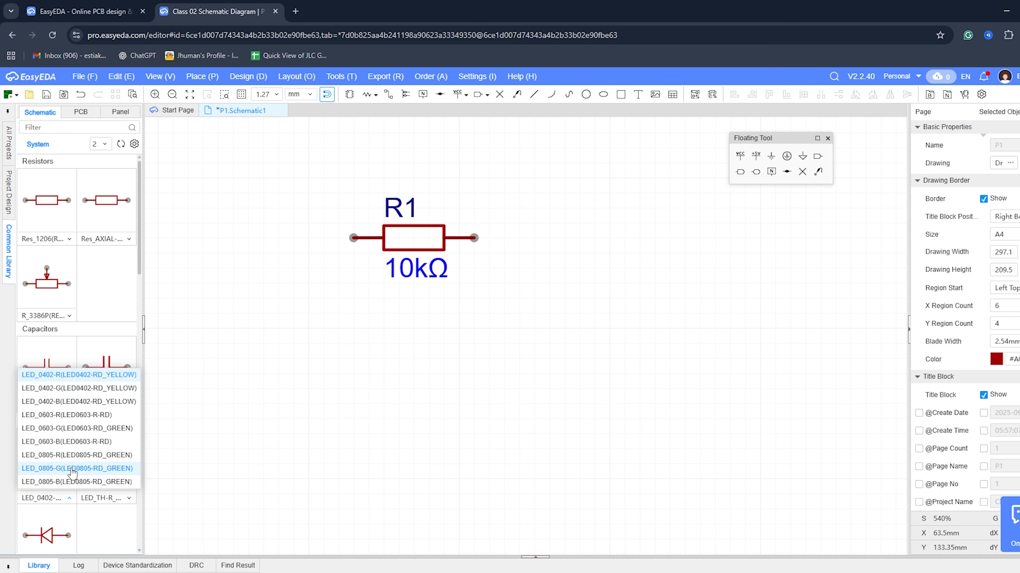
pyautogui.click(108, 520)
pyautogui.click(129, 499)
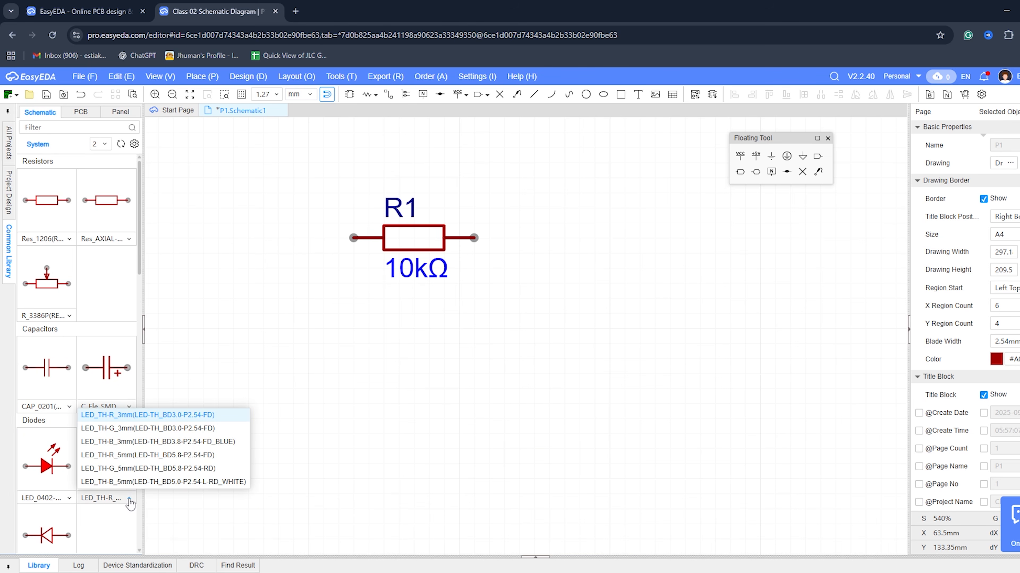
pyautogui.click(129, 500)
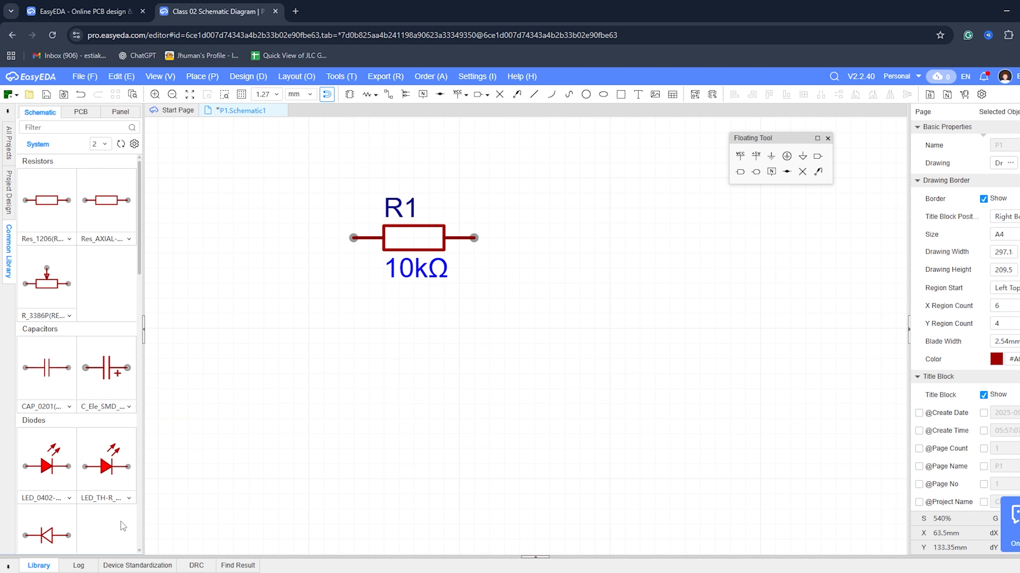
pyautogui.click(70, 498)
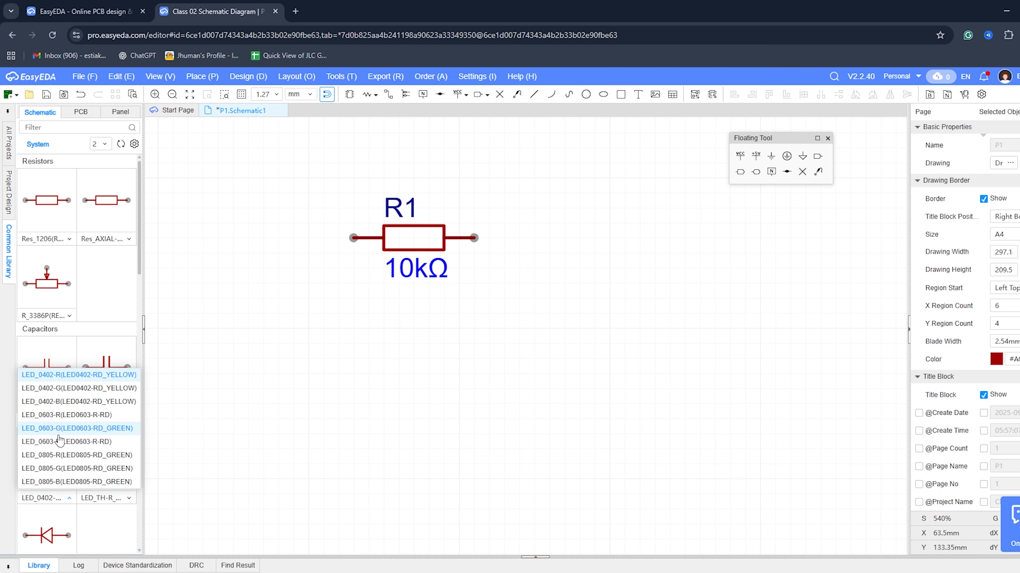
pyautogui.click(101, 518)
pyautogui.click(128, 500)
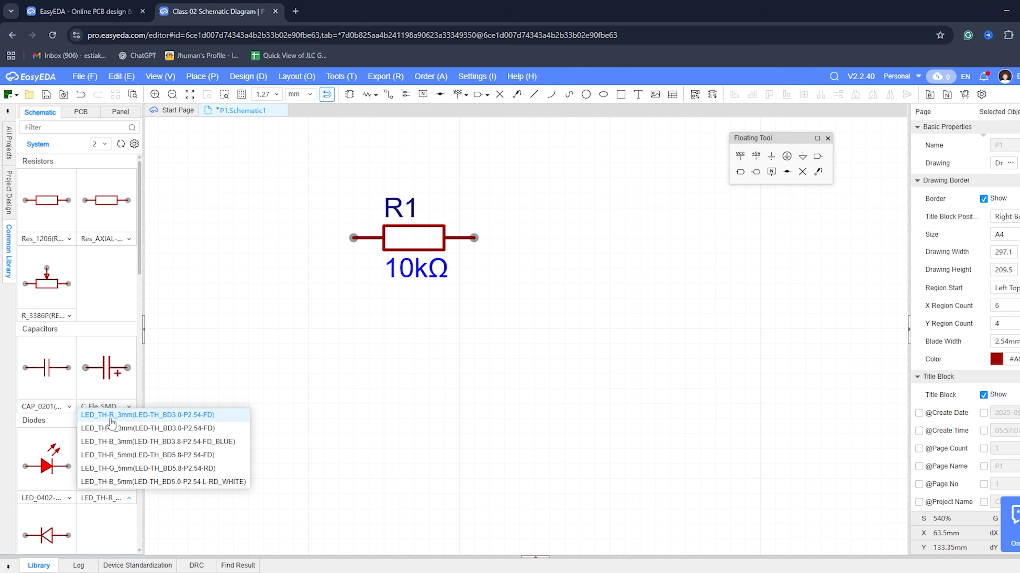
pyautogui.click(113, 527)
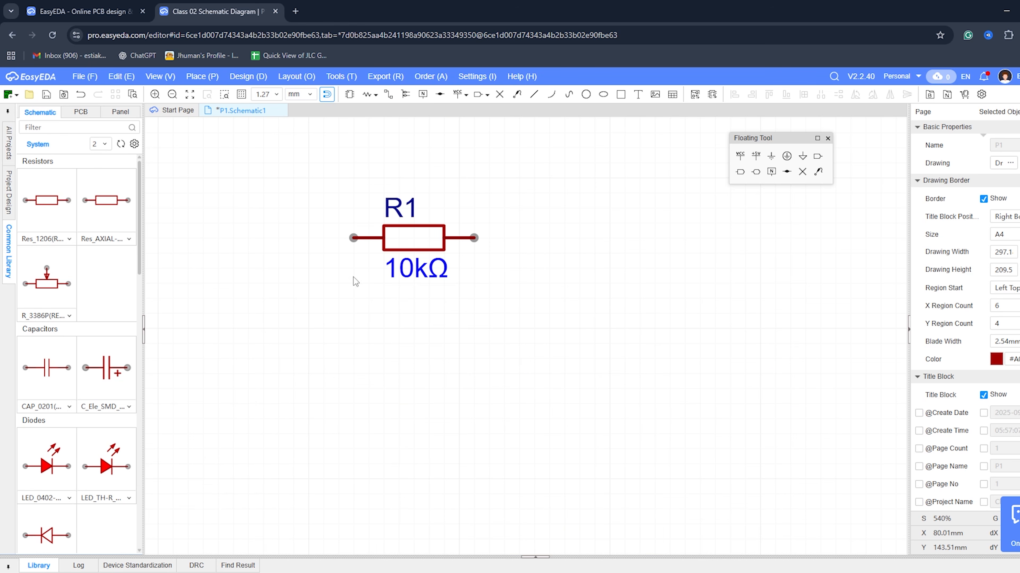
# Place one LED_0603-R(LED0603-R-RD) from the Common Library to the right of resistor R1 and end placement
pyautogui.click(70, 499)
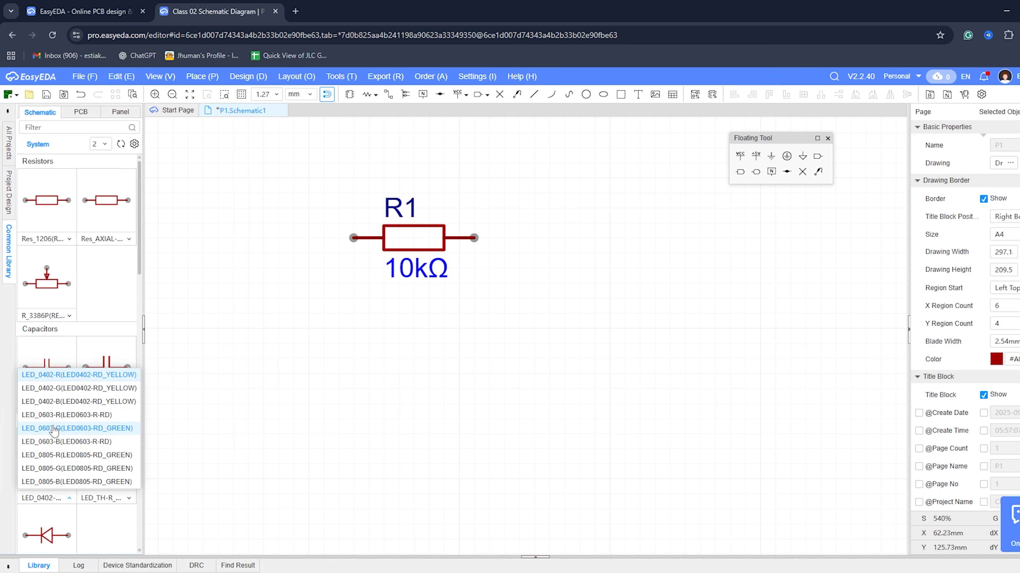
pyautogui.click(87, 417)
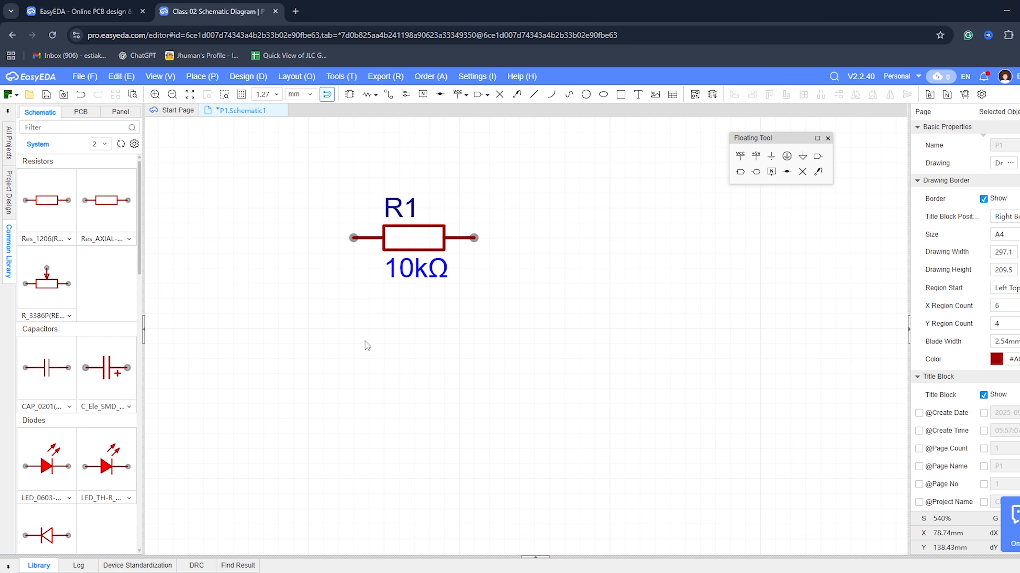
pyautogui.click(111, 458)
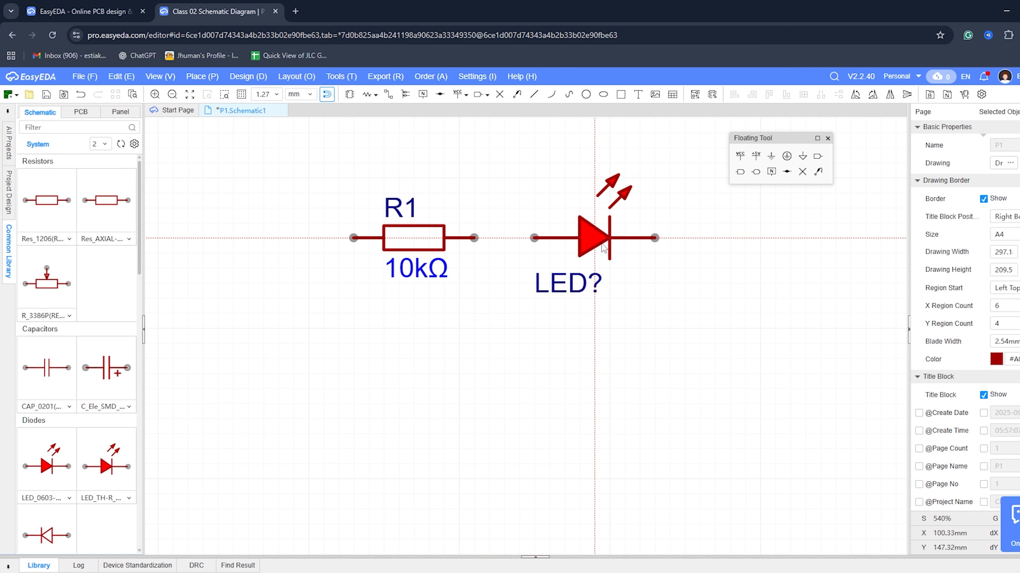
pyautogui.click(619, 247)
pyautogui.rightClick(657, 331)
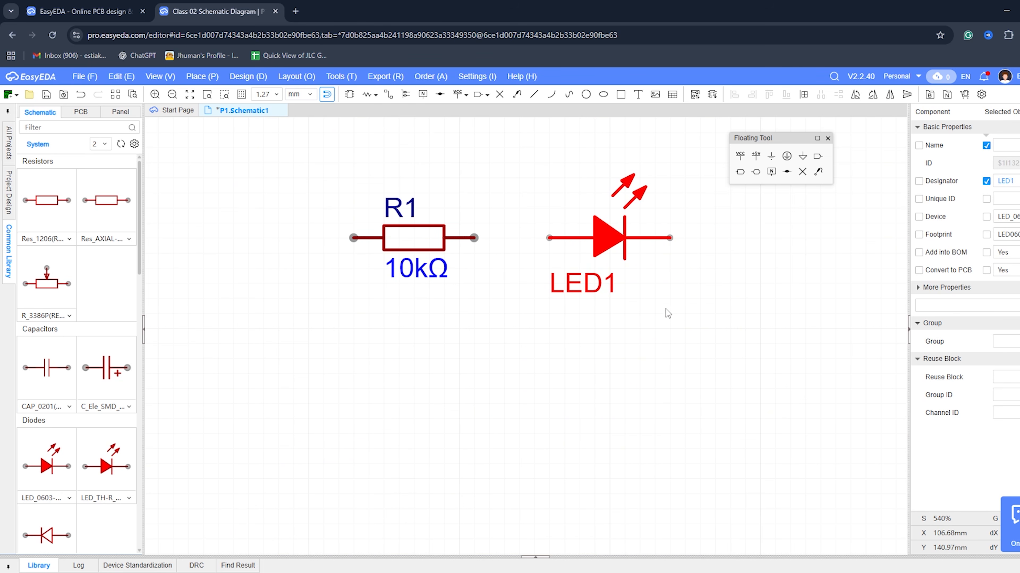
pyautogui.moveTo(665, 309); pyautogui.dragTo(656, 365, button='right')
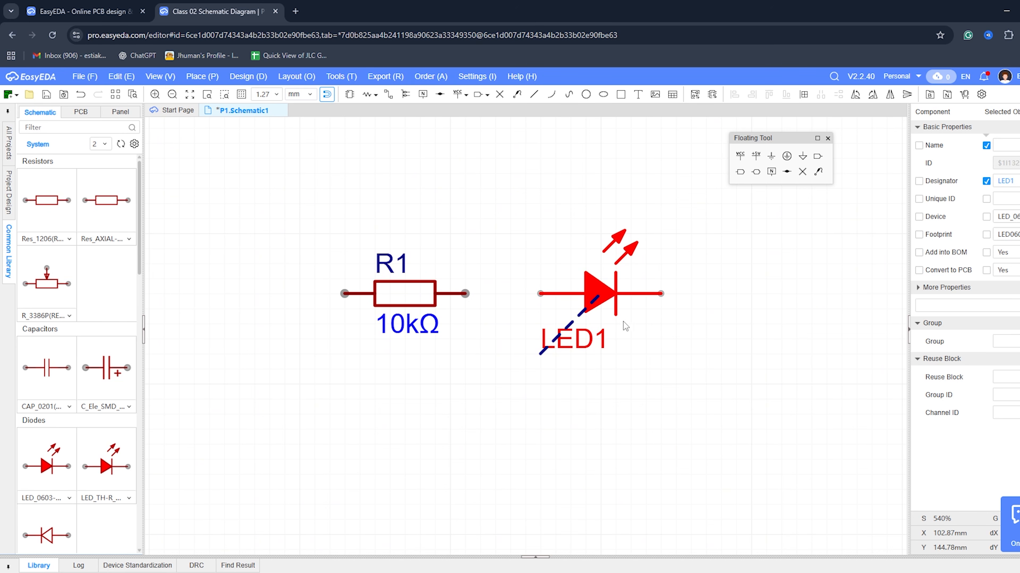
pyautogui.click(641, 343)
# Rotate LED1 90° clockwise so it points downward, and move it below and to the right of resistor R1
pyautogui.click(617, 299)
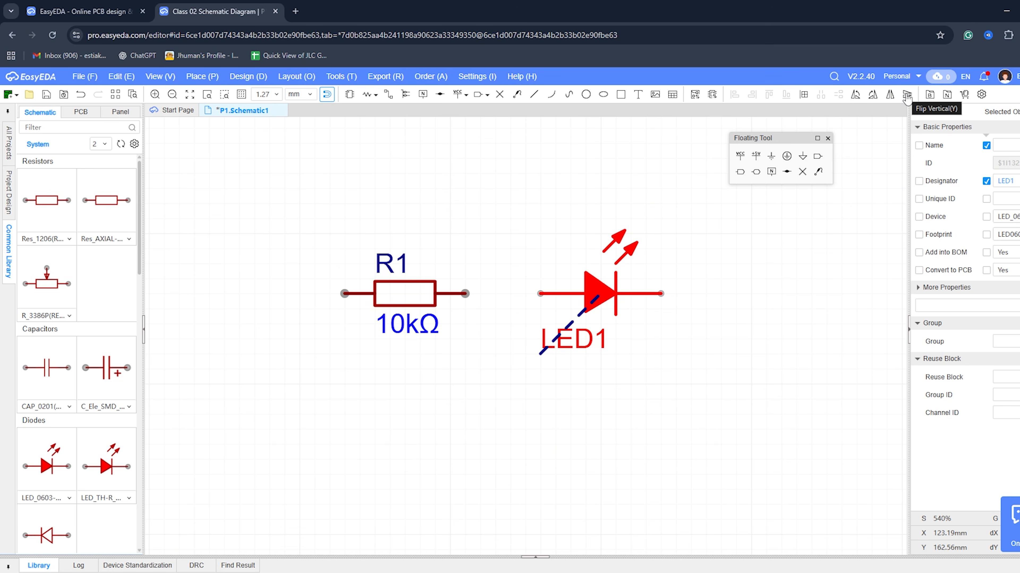
pyautogui.click(873, 96)
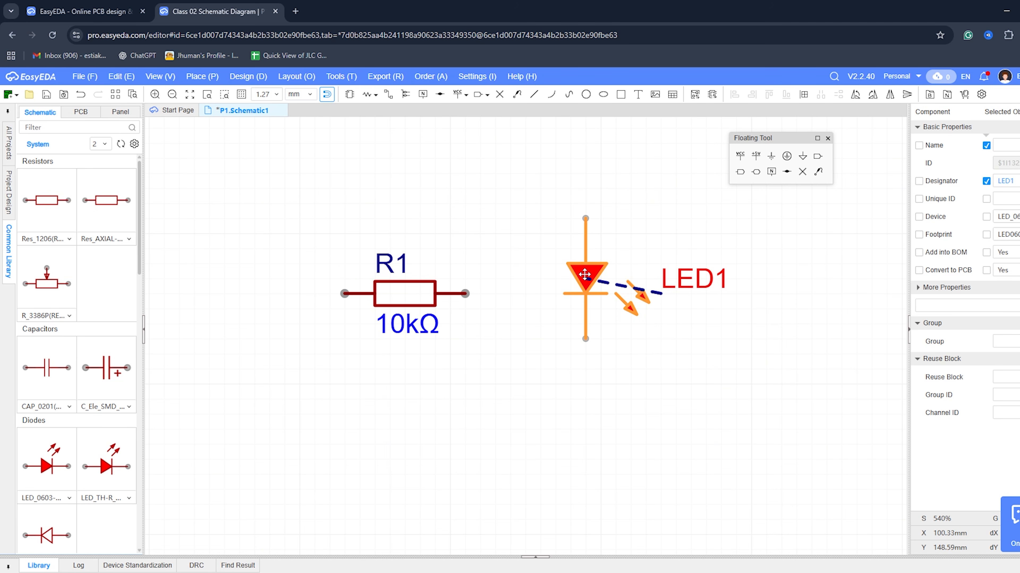
pyautogui.moveTo(585, 272); pyautogui.dragTo(525, 411)
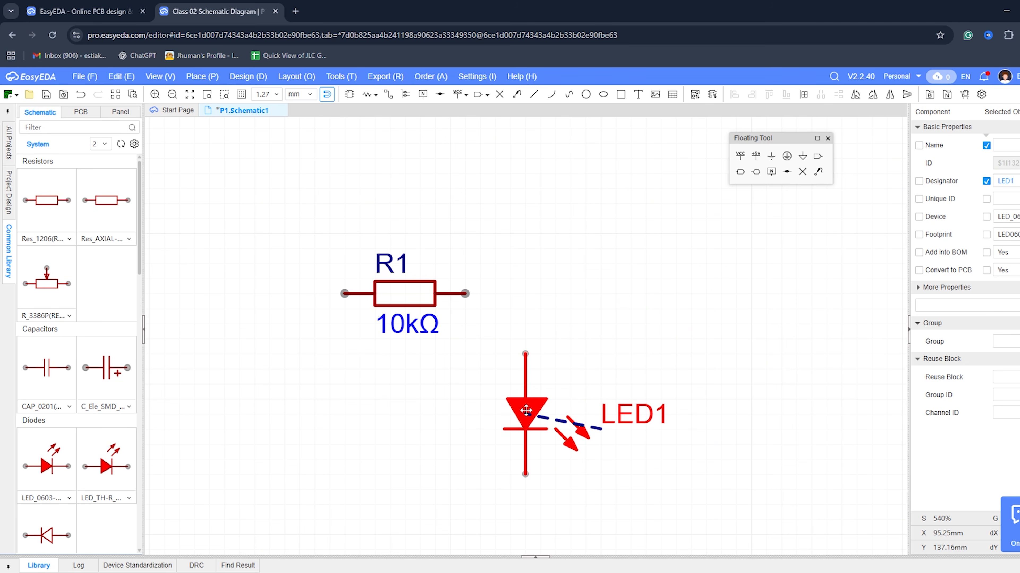
pyautogui.click(615, 364)
# Place a +5V power symbol to the left of resistor R1, with its pin level with the resistor's pins
pyautogui.moveTo(616, 363); pyautogui.dragTo(784, 322, button='right')
pyautogui.scroll(-1, 778, 320)
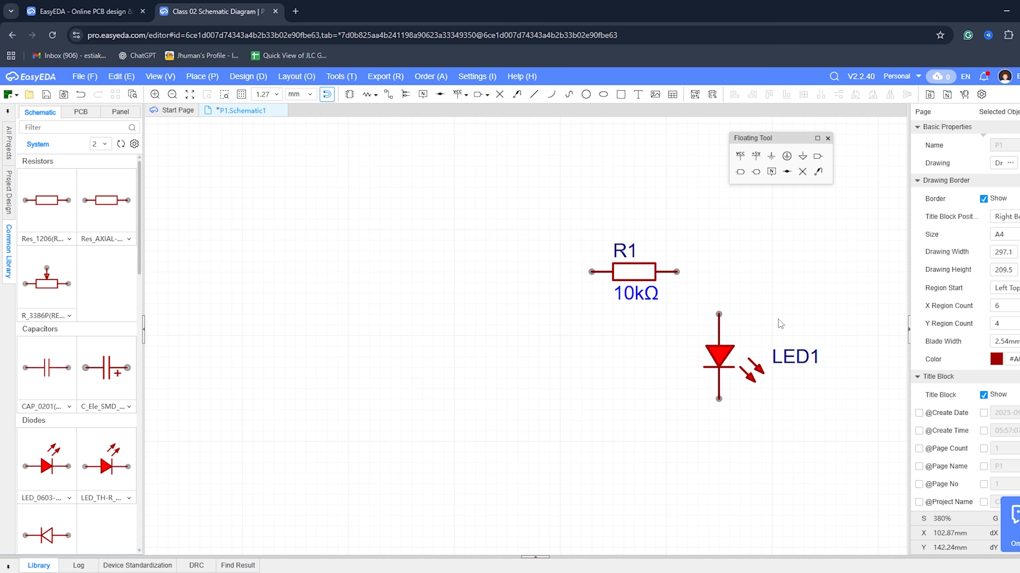
pyautogui.scroll(1, 772, 312)
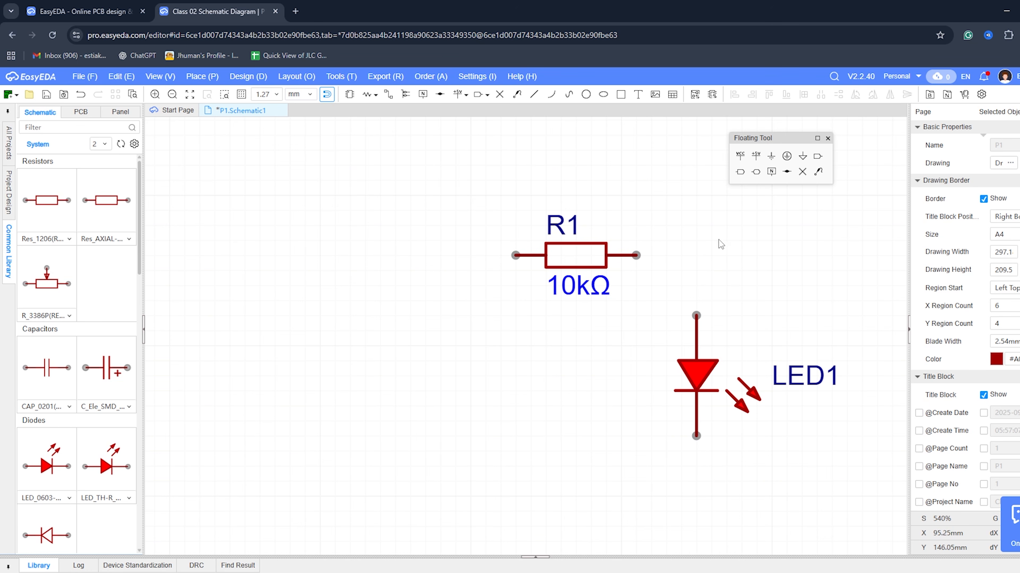
pyautogui.click(756, 156)
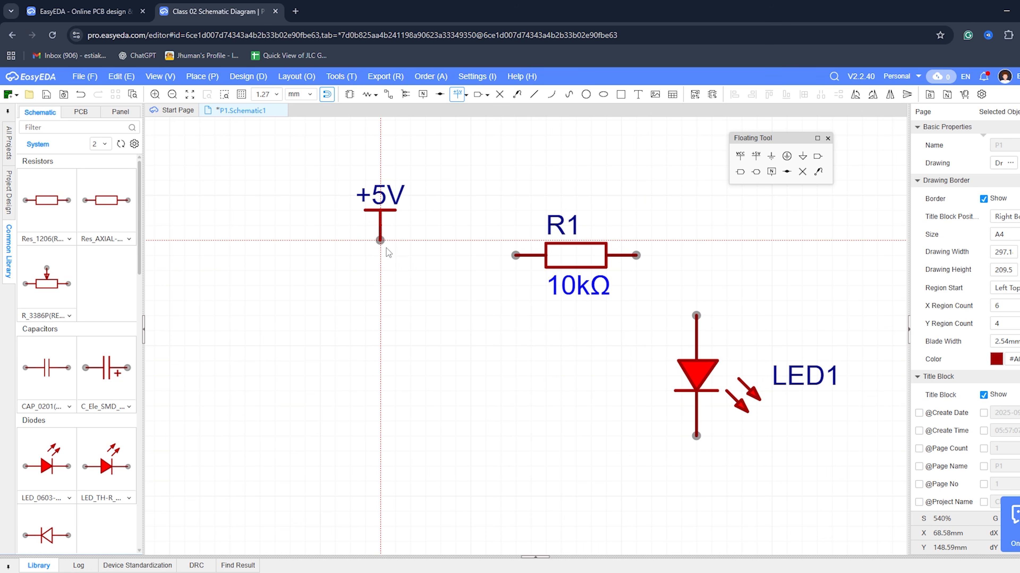
pyautogui.click(379, 257)
pyautogui.press('Escape')
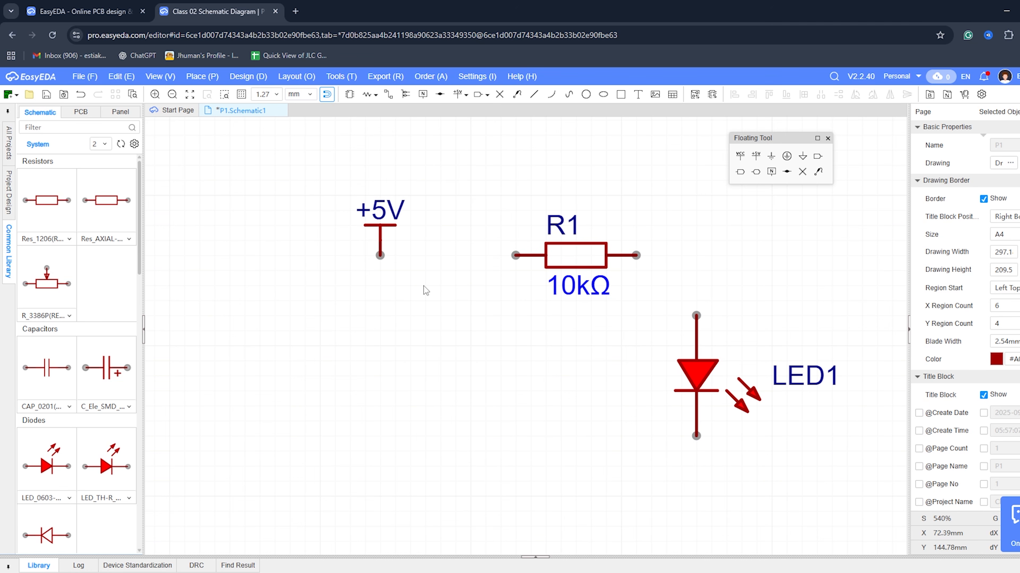
# Place one GND symbol below and to the left of LED1, and delete the extra ground symbol
pyautogui.click(771, 160)
pyautogui.click(495, 474)
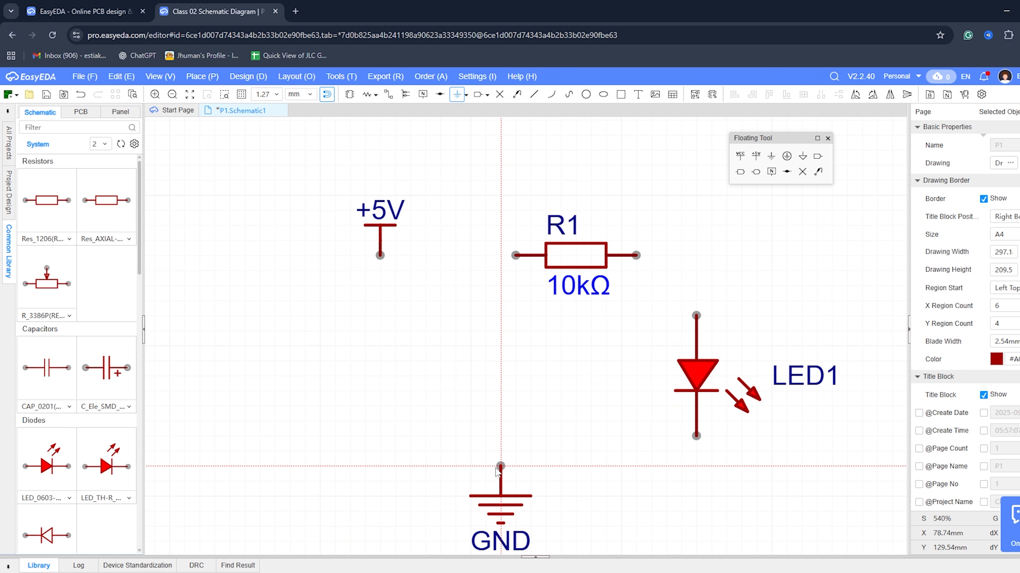
pyautogui.click(633, 524)
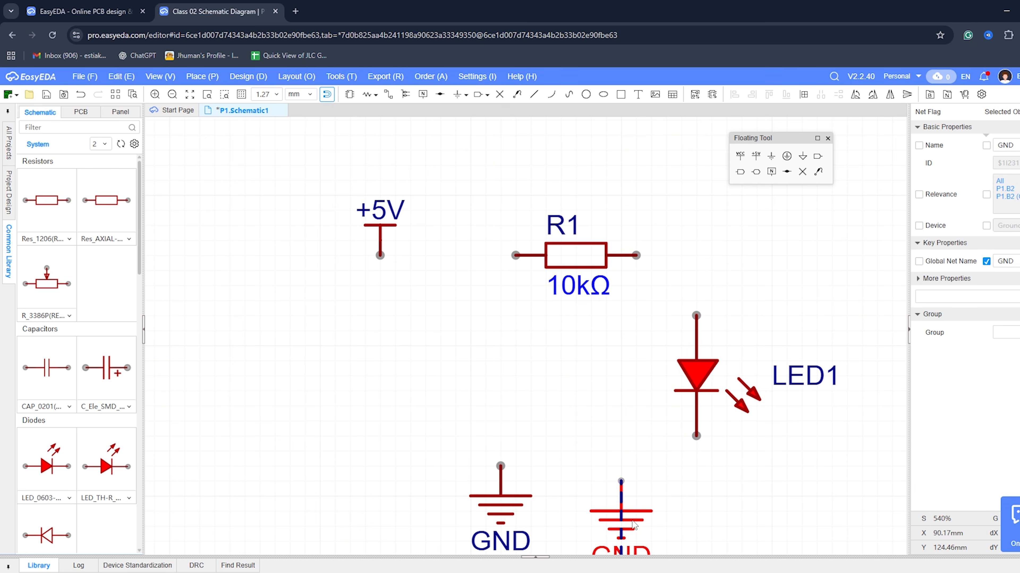
pyautogui.press('Delete')
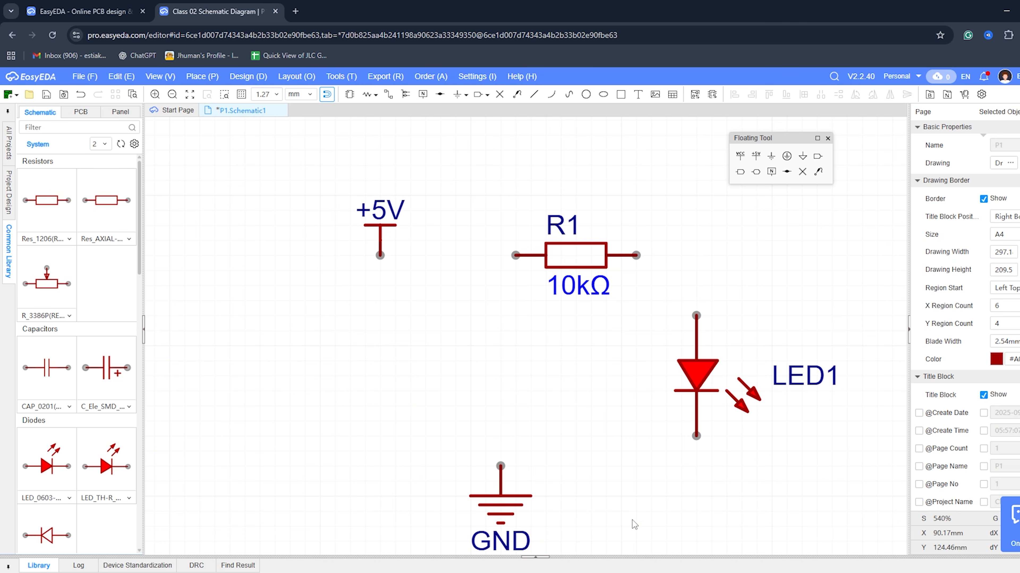
# Wire the +5V symbol to the left pin of R1, and the right pin of R1 to LED1's upper pin
pyautogui.scroll(2, 618, 434)
pyautogui.scroll(-2, 589, 413)
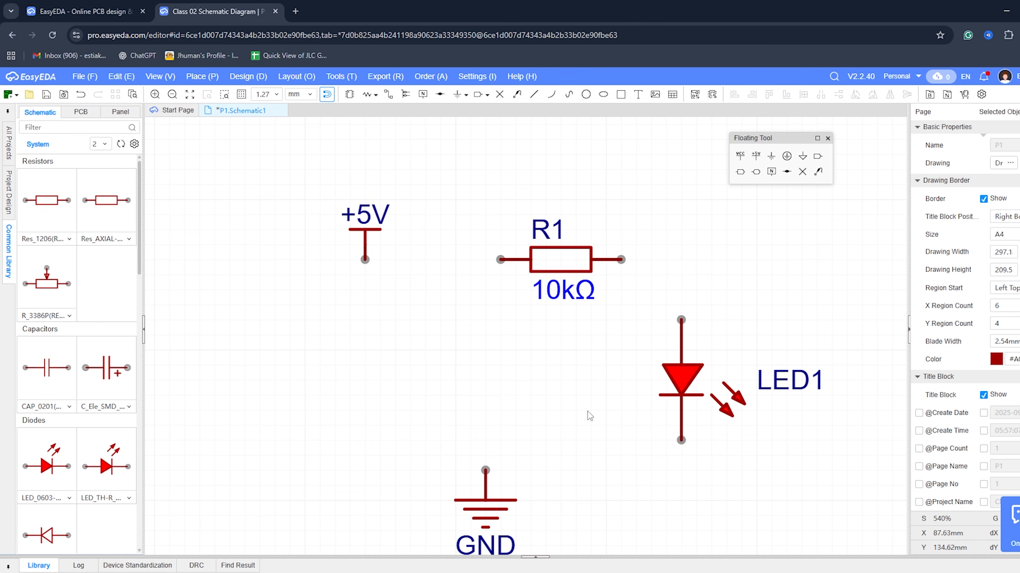
pyautogui.moveTo(588, 412); pyautogui.dragTo(608, 375, button='right')
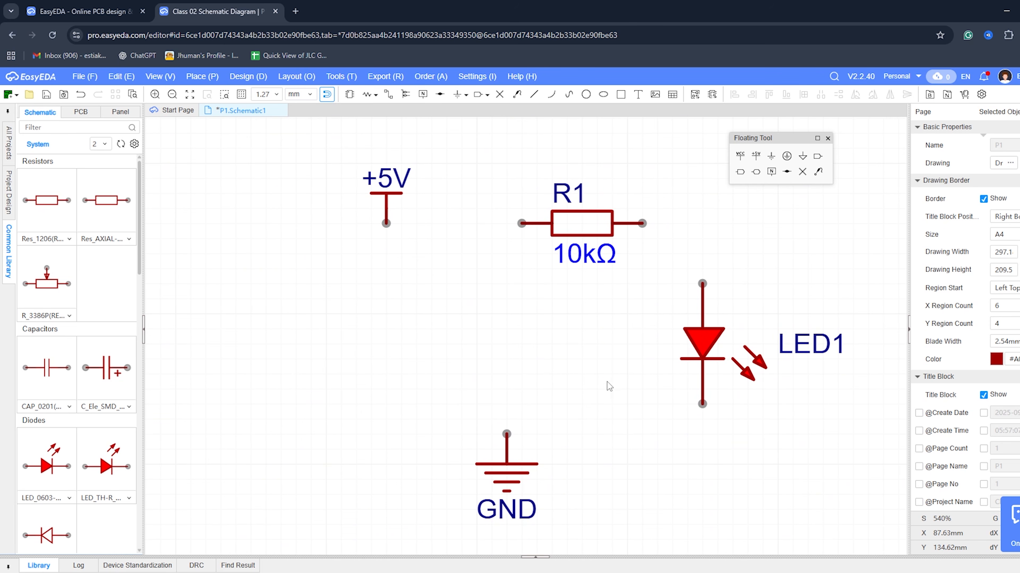
pyautogui.click(389, 94)
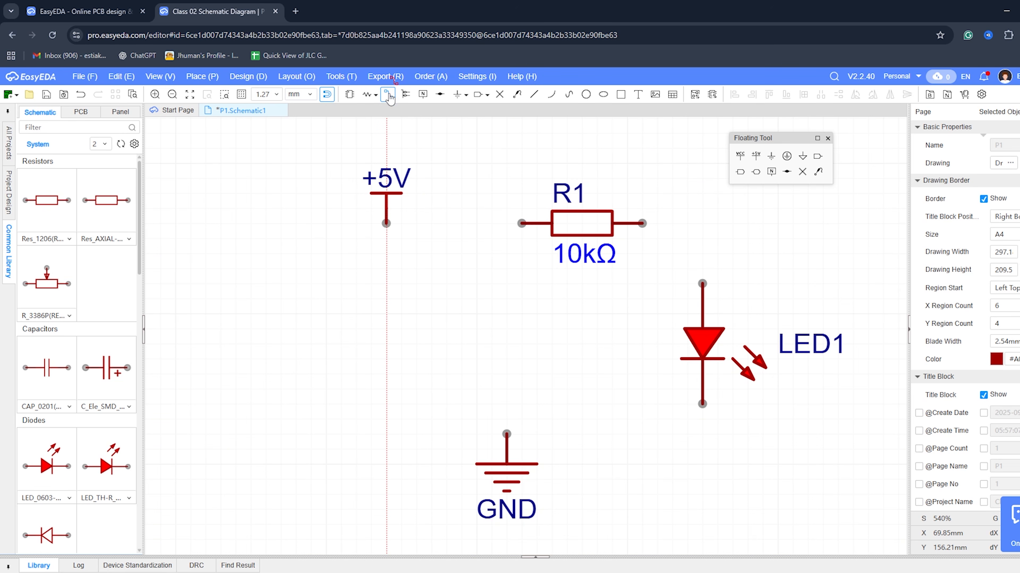
pyautogui.click(386, 224)
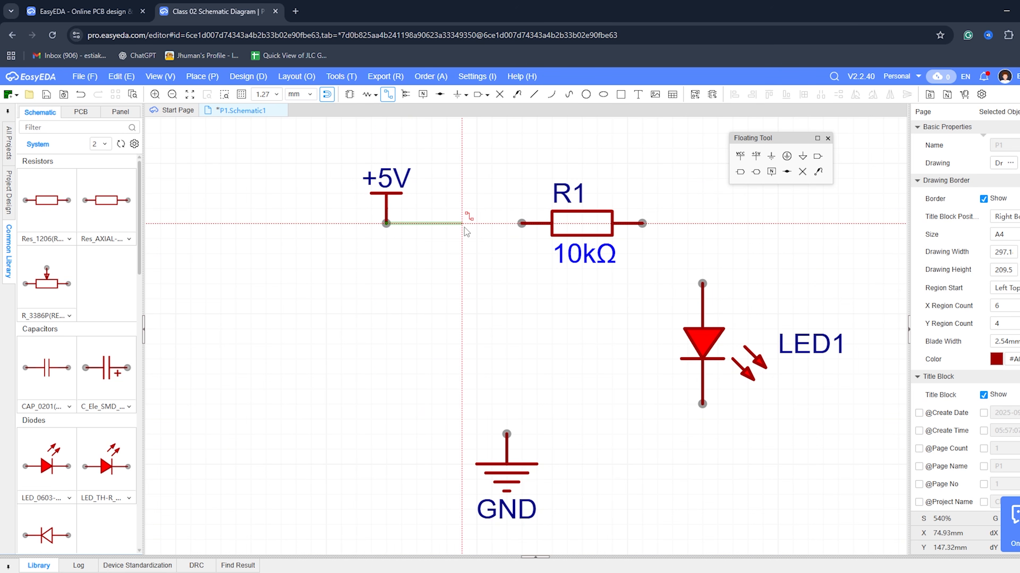
pyautogui.click(520, 224)
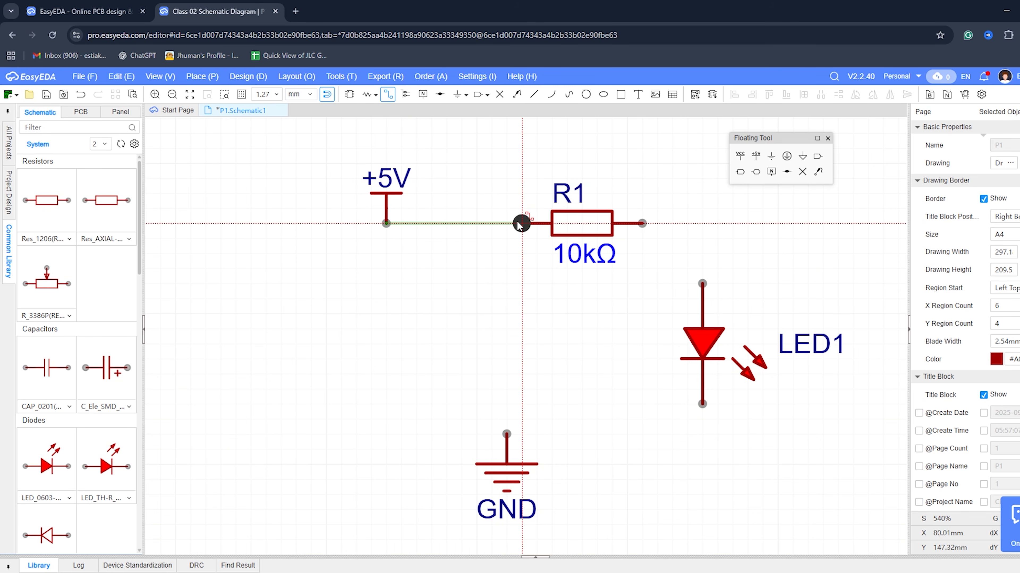
pyautogui.click(642, 224)
pyautogui.click(702, 283)
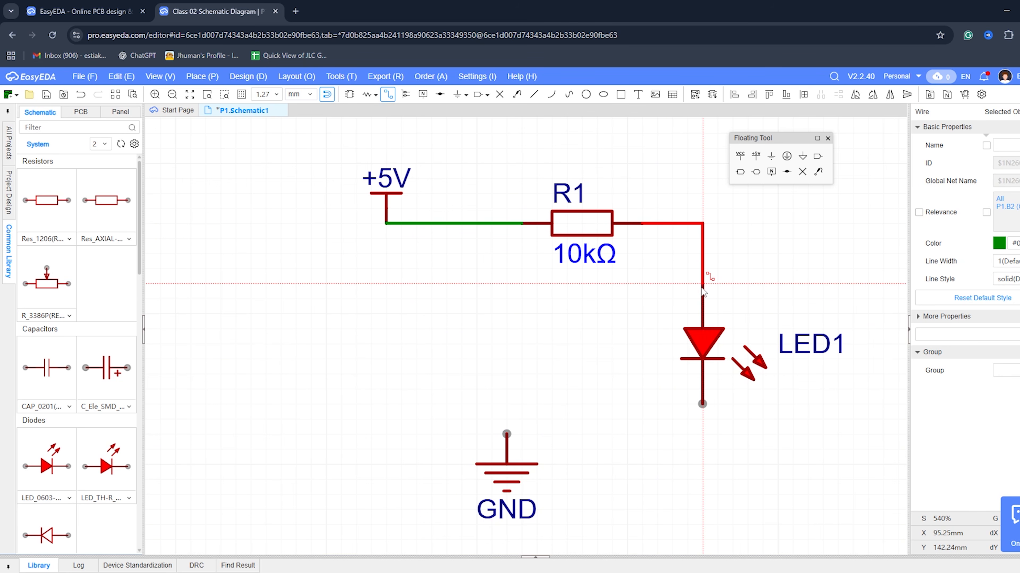
# Wire LED1's lower pin to the GND symbol and end wiring
pyautogui.click(702, 404)
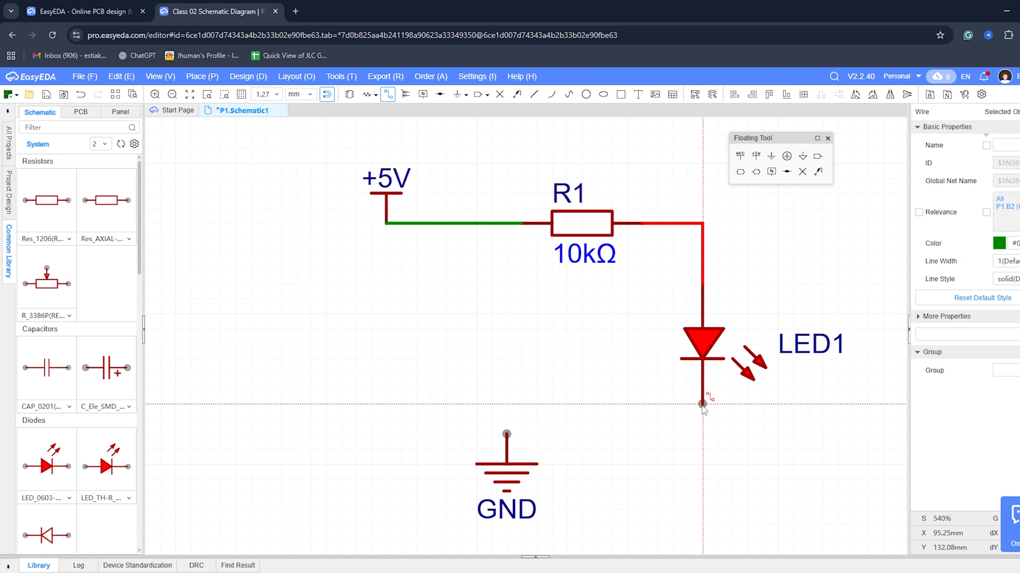
pyautogui.click(507, 434)
pyautogui.press('Escape')
pyautogui.scroll(-2, 448, 330)
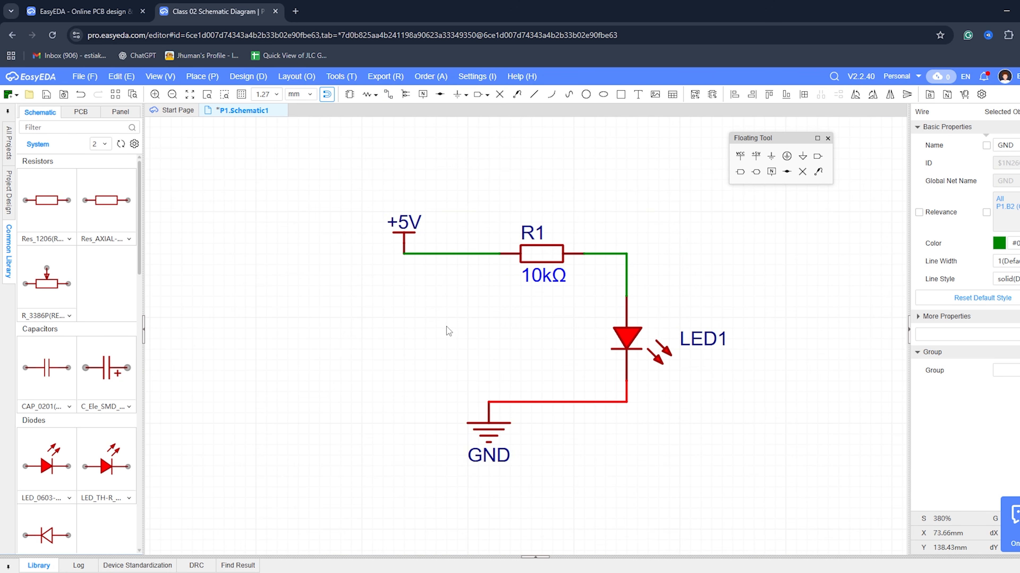
# Delete the wire between the +5V symbol and R1, and try undoing and redoing the deletion
pyautogui.scroll(2, 491, 314)
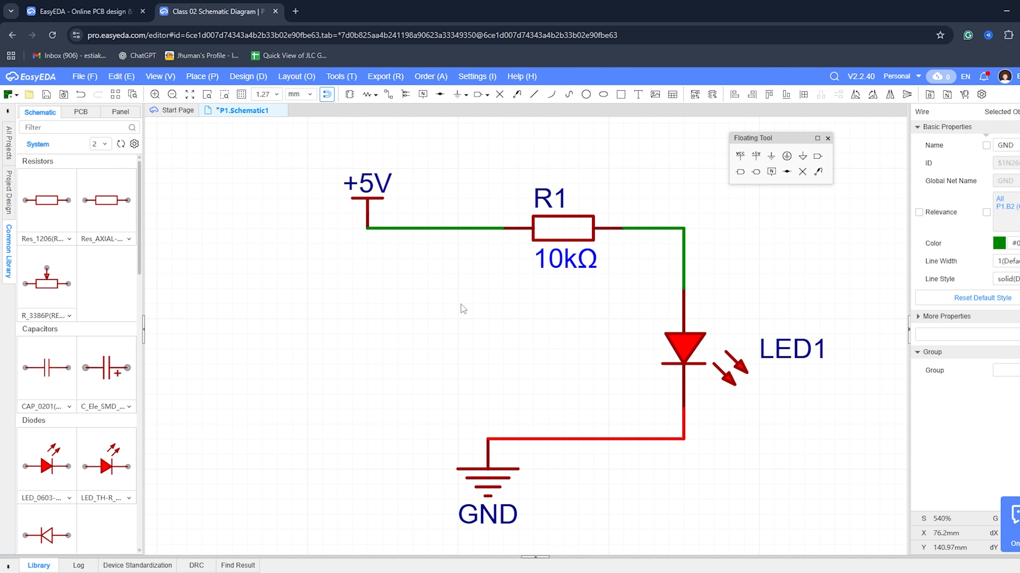
pyautogui.click(450, 229)
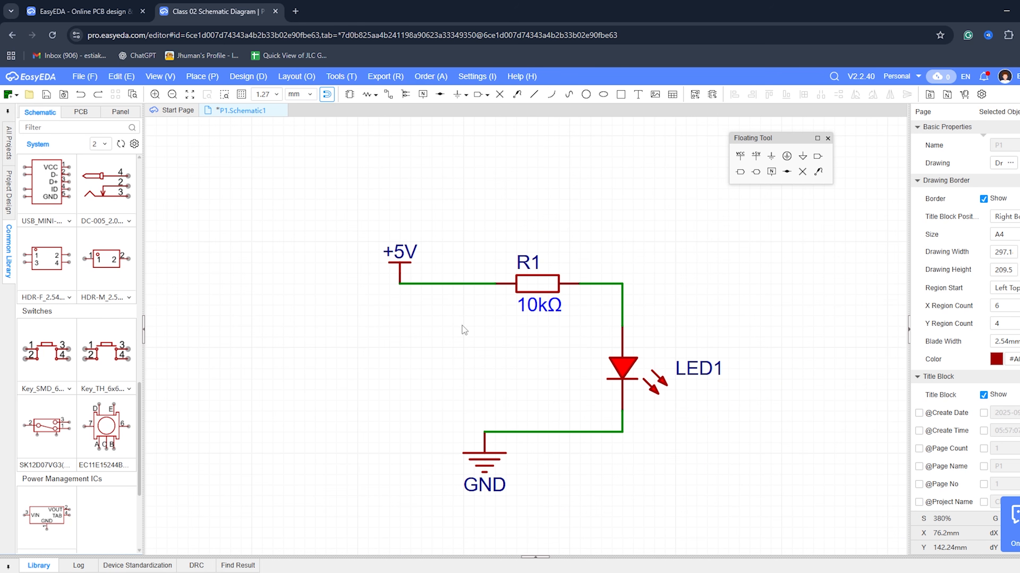
pyautogui.moveTo(461, 321); pyautogui.dragTo(453, 294, button='right')
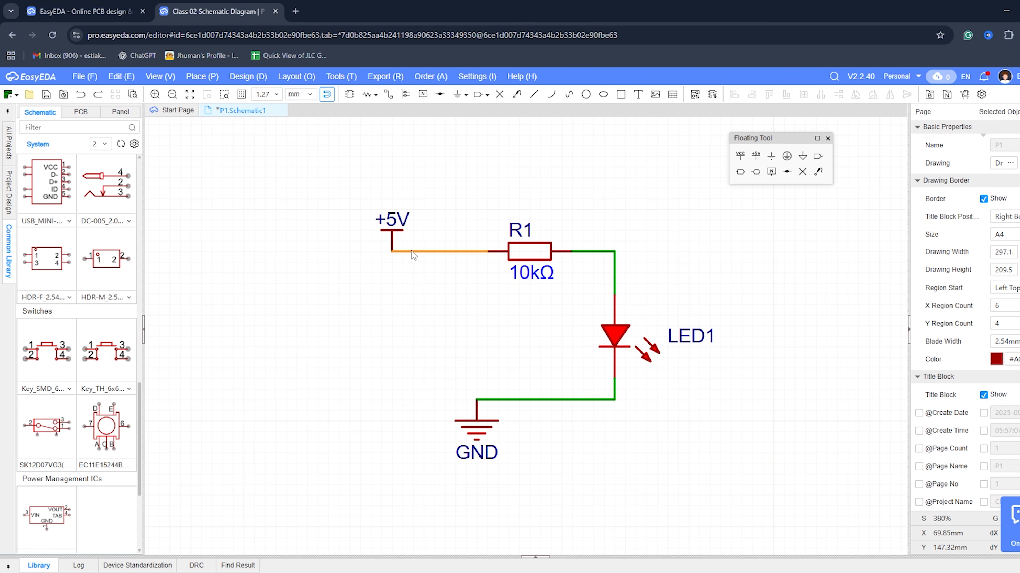
pyautogui.click(422, 249)
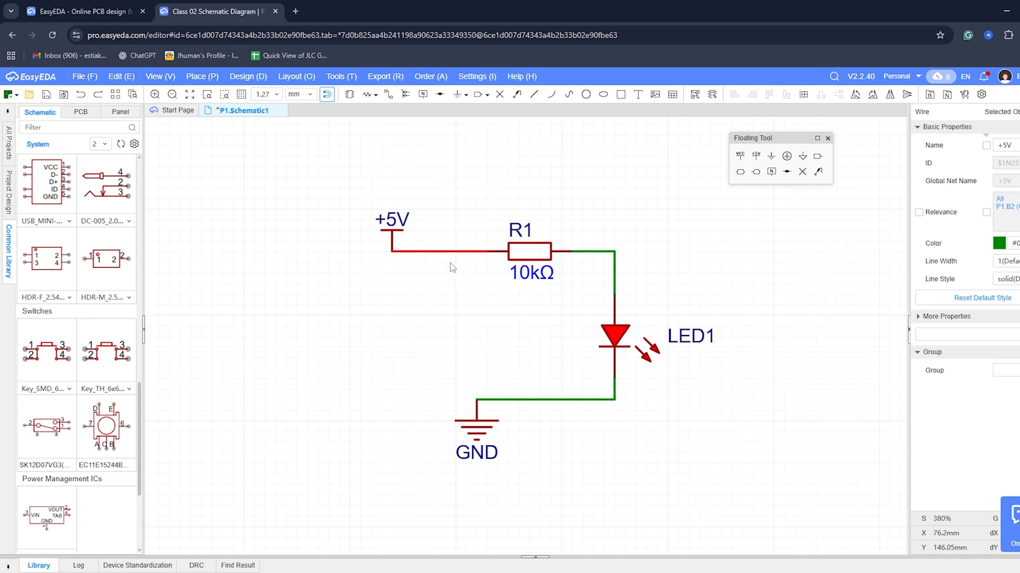
pyautogui.press('Delete')
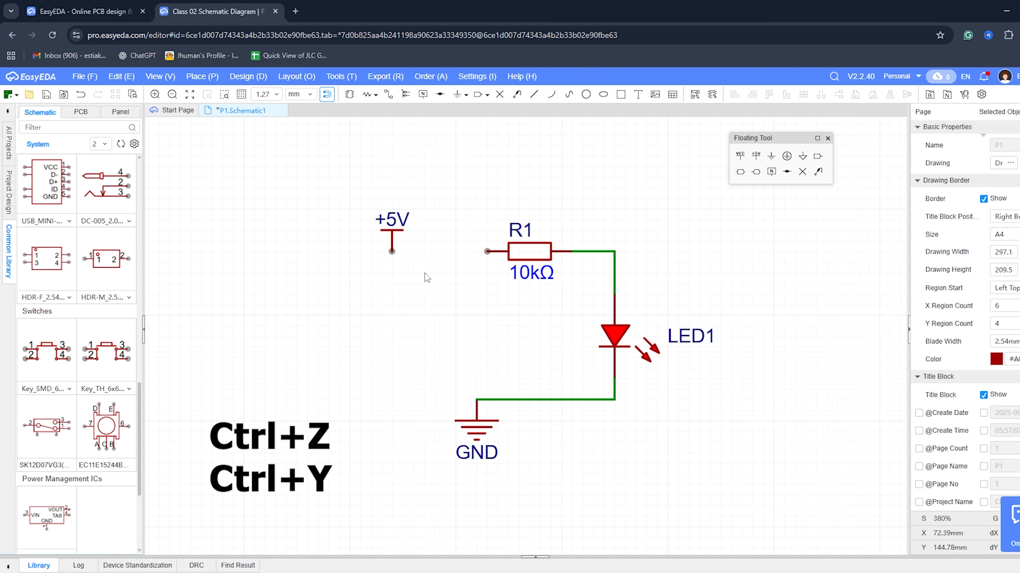
pyautogui.hotkey('ctrl', 'z')
pyautogui.hotkey('ctrl', 'y')
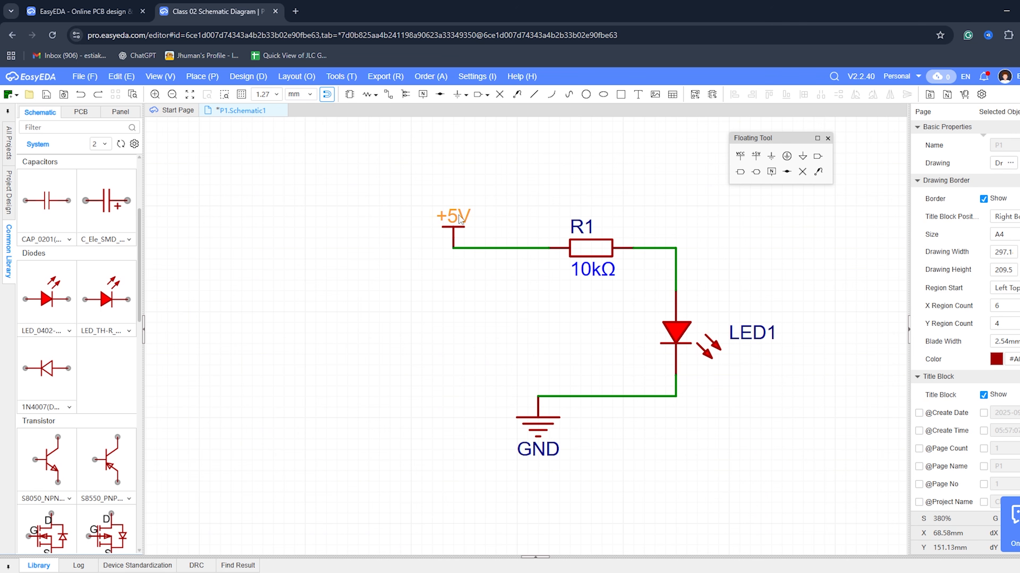
# Change the power symbol's net name to +12V
pyautogui.doubleClick(456, 217)
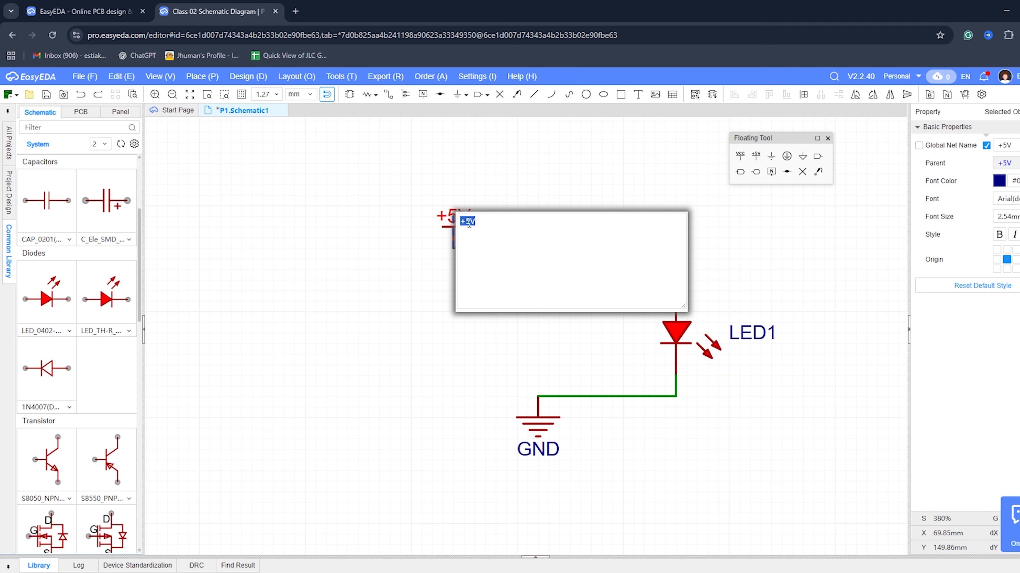
pyautogui.click(470, 222)
pyautogui.press('BackSpace')
pyautogui.write('12')
pyautogui.click(462, 161)
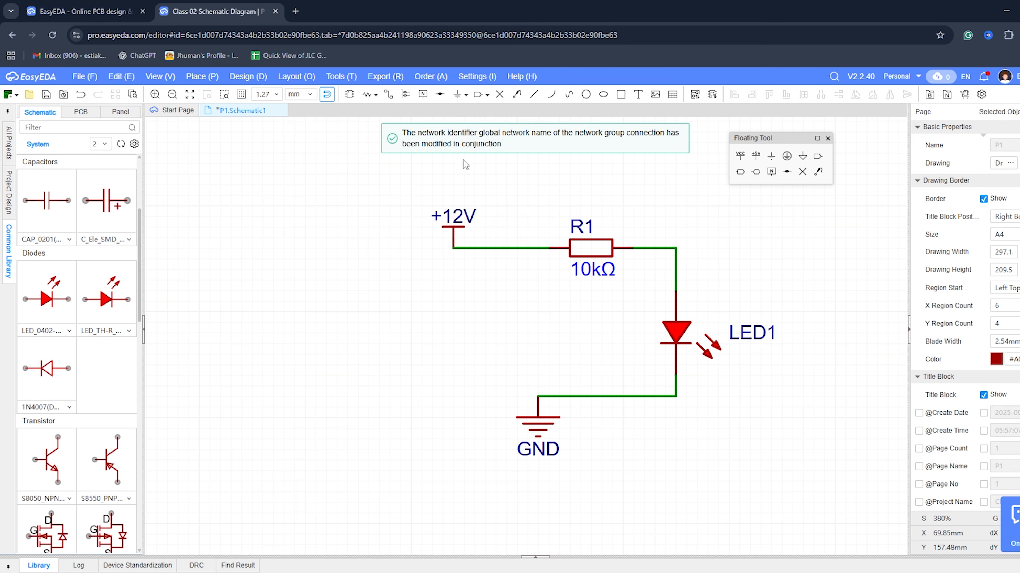
# Set the value of resistor R1 to 1kΩ
pyautogui.click(583, 278)
pyautogui.doubleClick(583, 277)
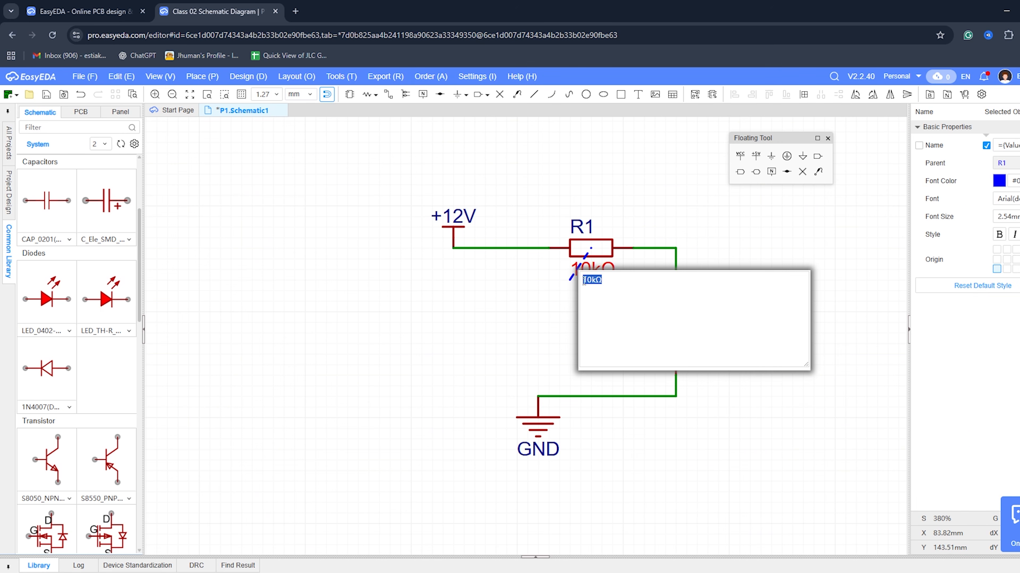
pyautogui.click(597, 281)
pyautogui.press('BackSpace')
pyautogui.click(706, 217)
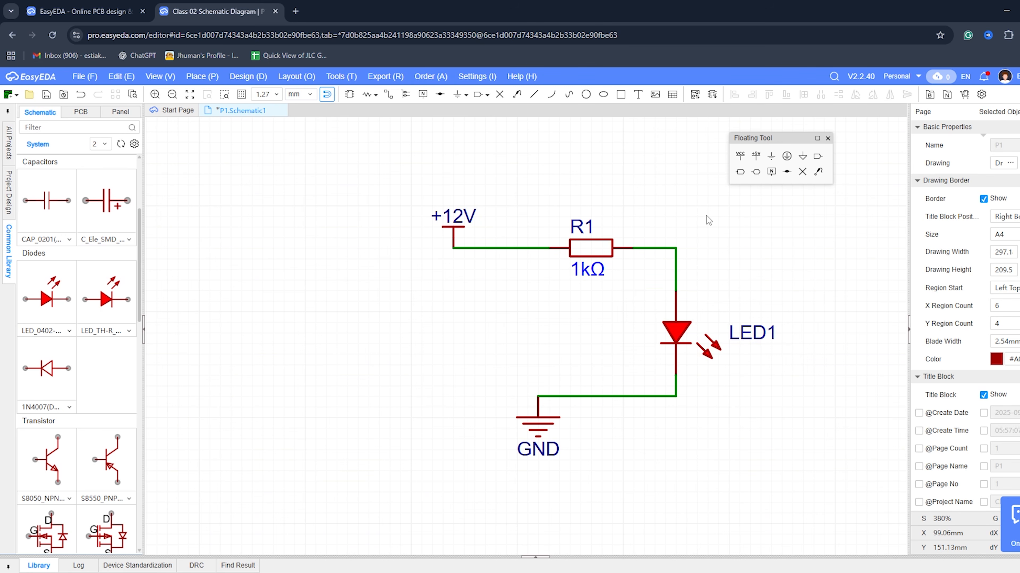
# Save the schematic and convert it to a PCB, applying the changes that add LED1 and R1
pyautogui.doubleClick(760, 333)
pyautogui.click(755, 277)
pyautogui.hotkey('ctrl', 's')
pyautogui.click(248, 76)
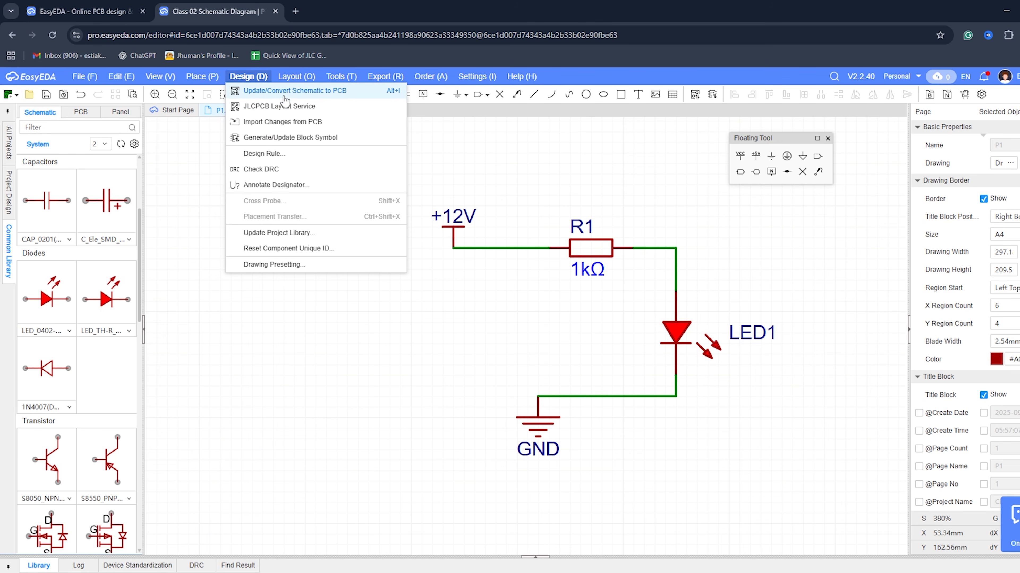
pyautogui.click(345, 96)
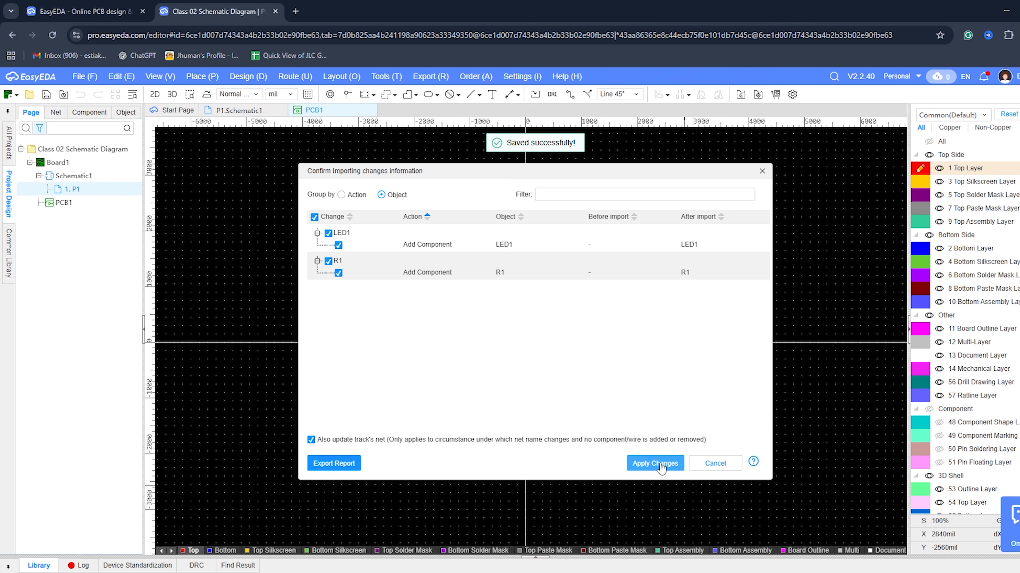
pyautogui.click(655, 463)
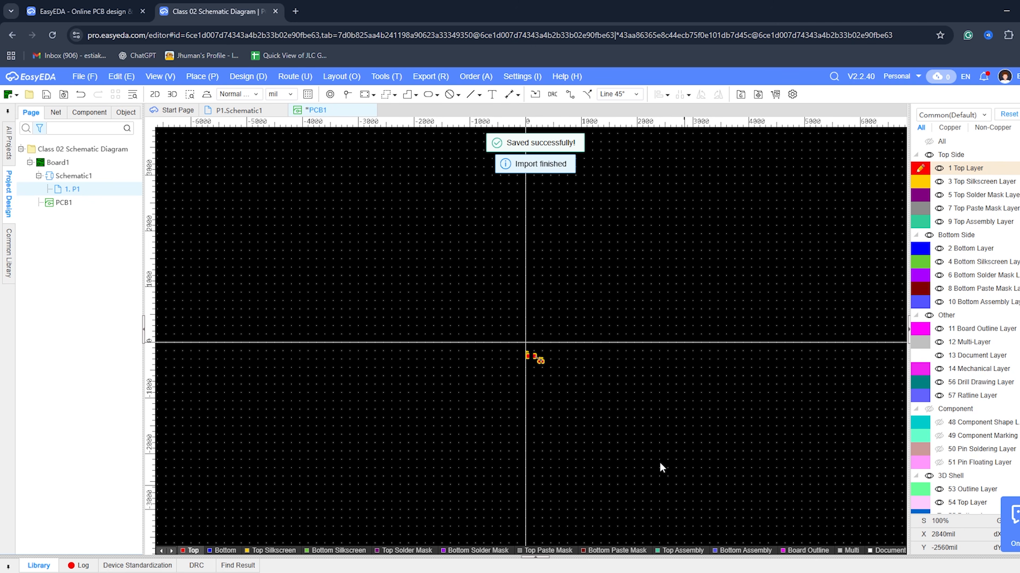
# Move R1's footprint slightly up and place LED1's footprint beneath it, centered at about X 125 mil, Y -365 mil
pyautogui.scroll(5, 550, 344)
pyautogui.moveTo(471, 312); pyautogui.dragTo(490, 383, button='right')
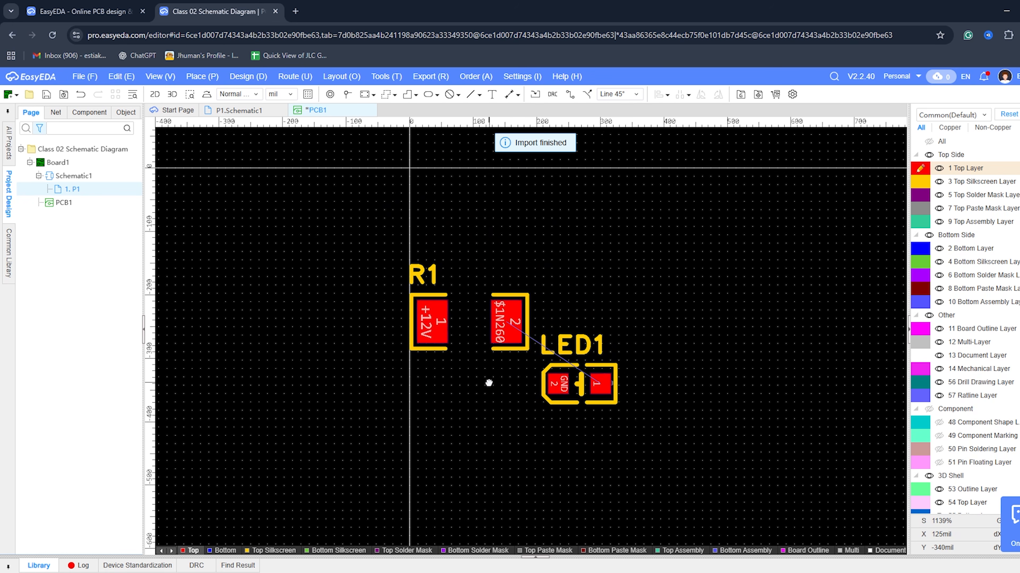
pyautogui.click(507, 322)
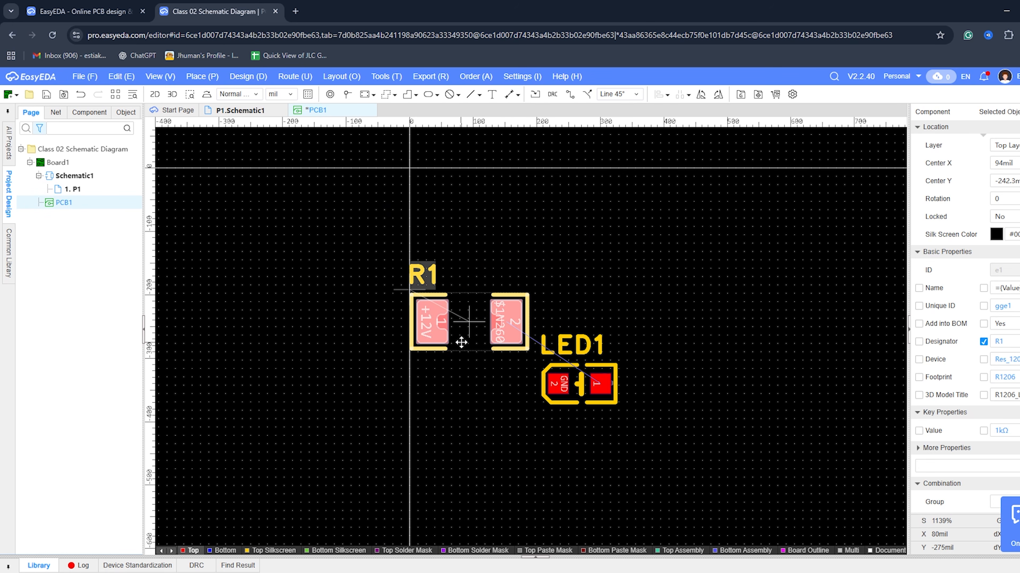
pyautogui.moveTo(459, 341); pyautogui.dragTo(464, 319)
pyautogui.click(484, 394)
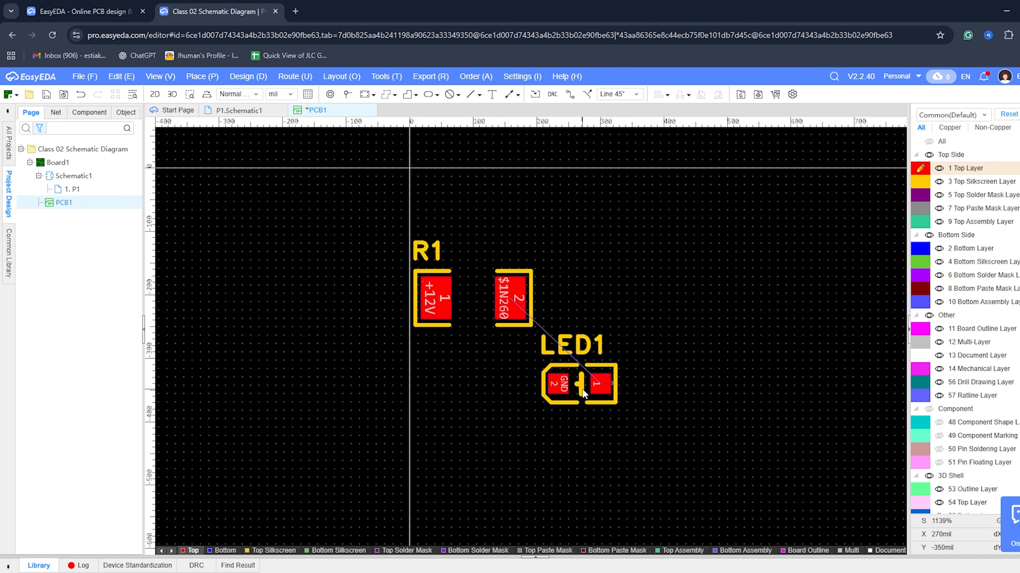
pyautogui.moveTo(582, 388); pyautogui.dragTo(504, 384)
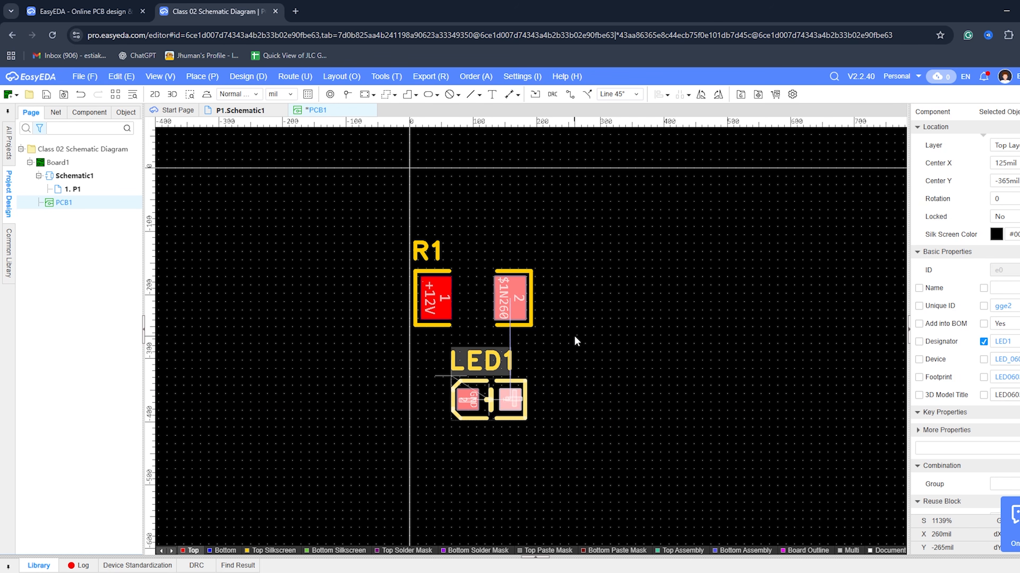
pyautogui.click(534, 345)
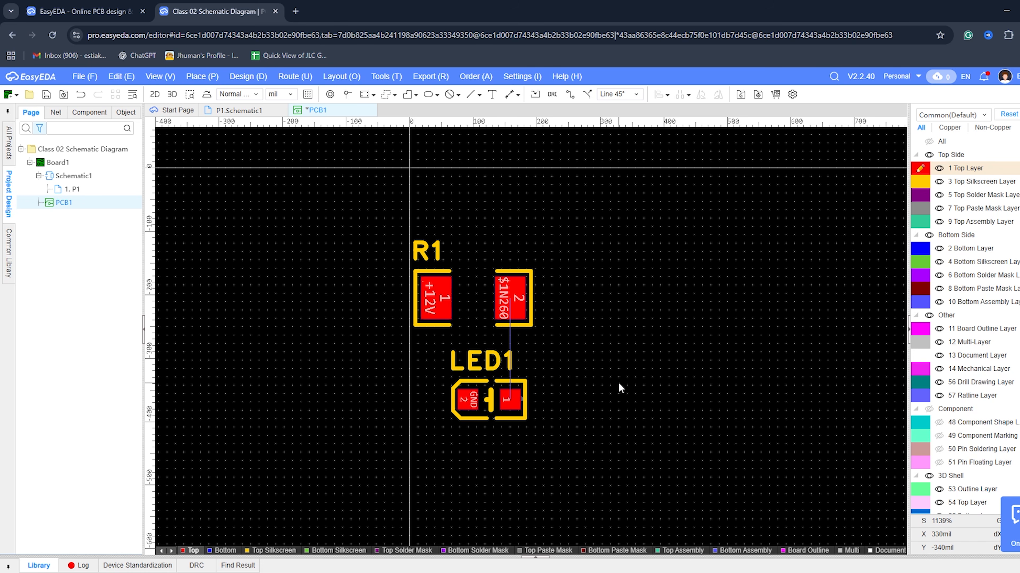
# Switch to the schematic and back to the PCB layout, and save the layout
pyautogui.click(244, 110)
pyautogui.click(317, 110)
pyautogui.hotkey('ctrl', 's')
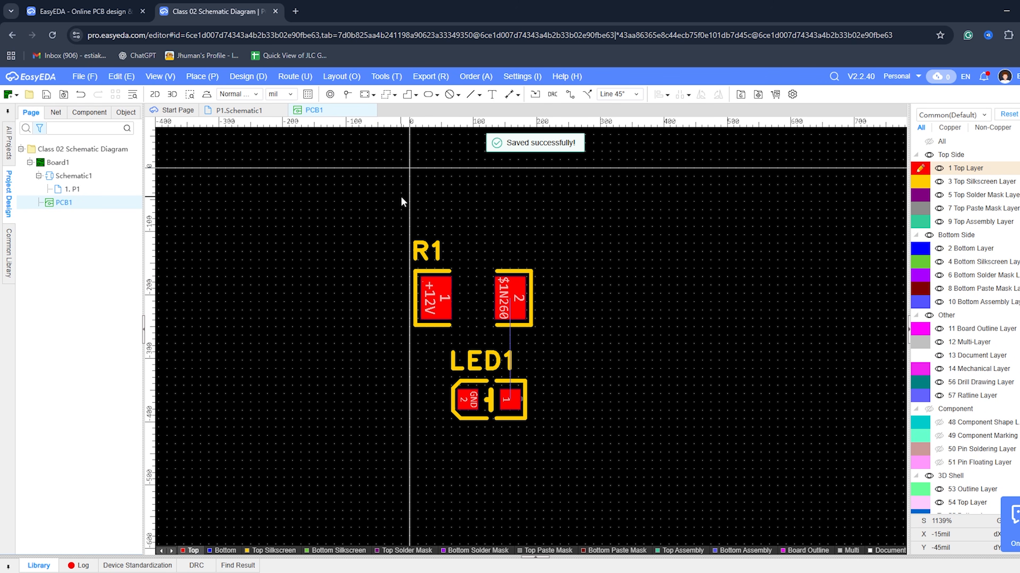
# Return to the schematic page and save all documents of the project
pyautogui.click(241, 110)
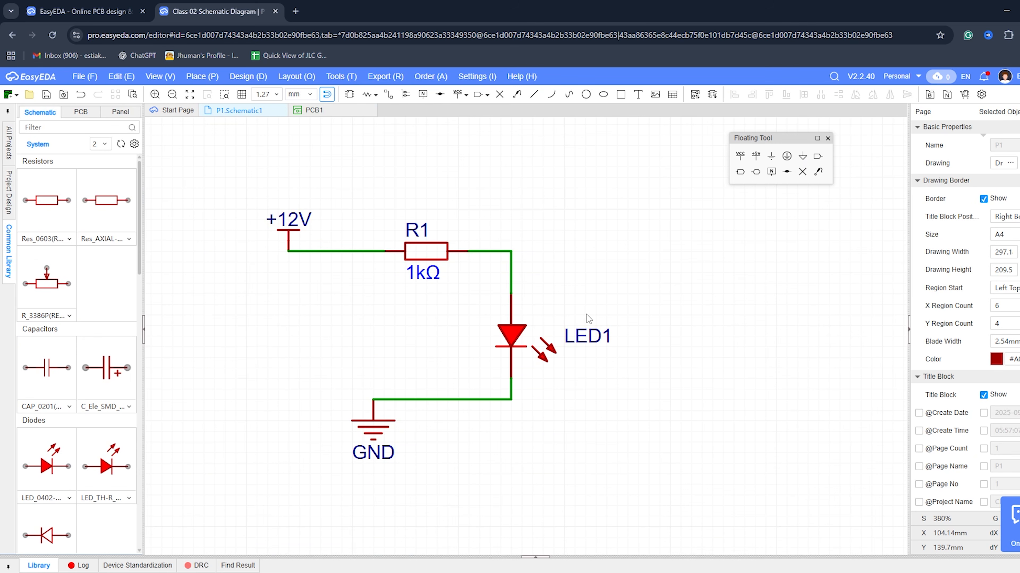
pyautogui.hotkey('ctrl', 's')
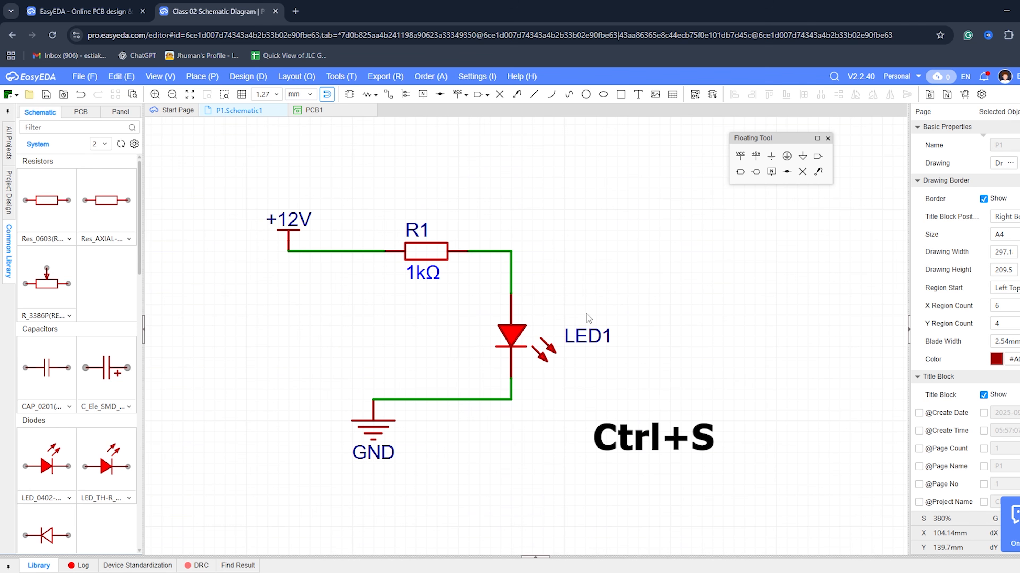
pyautogui.click(84, 77)
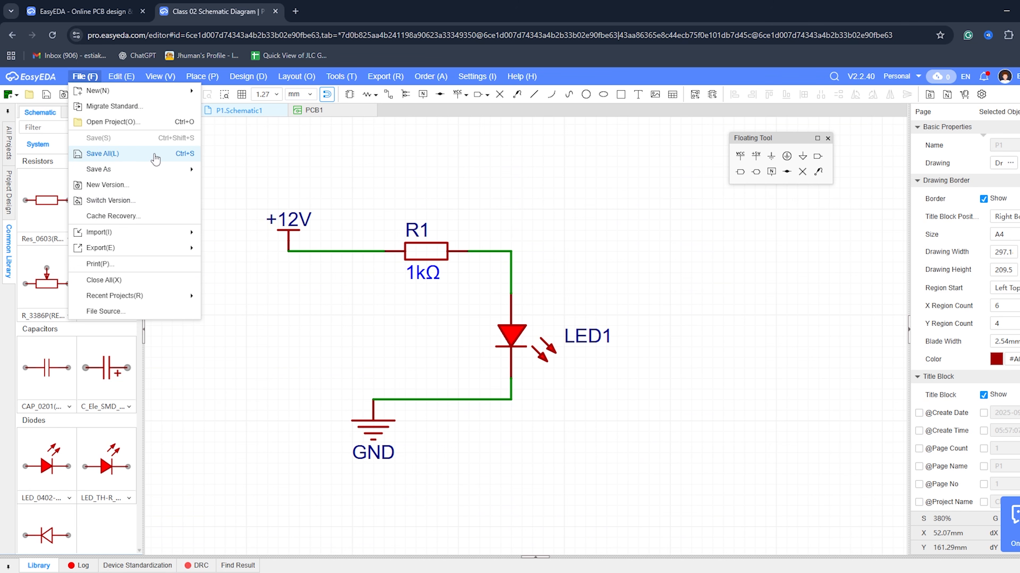
pyautogui.click(171, 161)
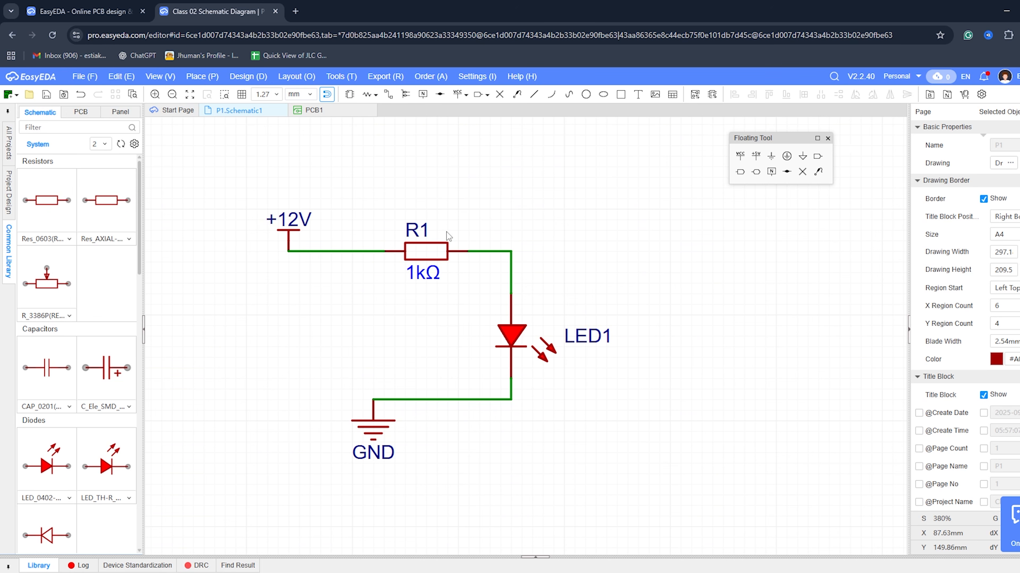
pyautogui.moveTo(448, 232); pyautogui.dragTo(574, 235, button='right')
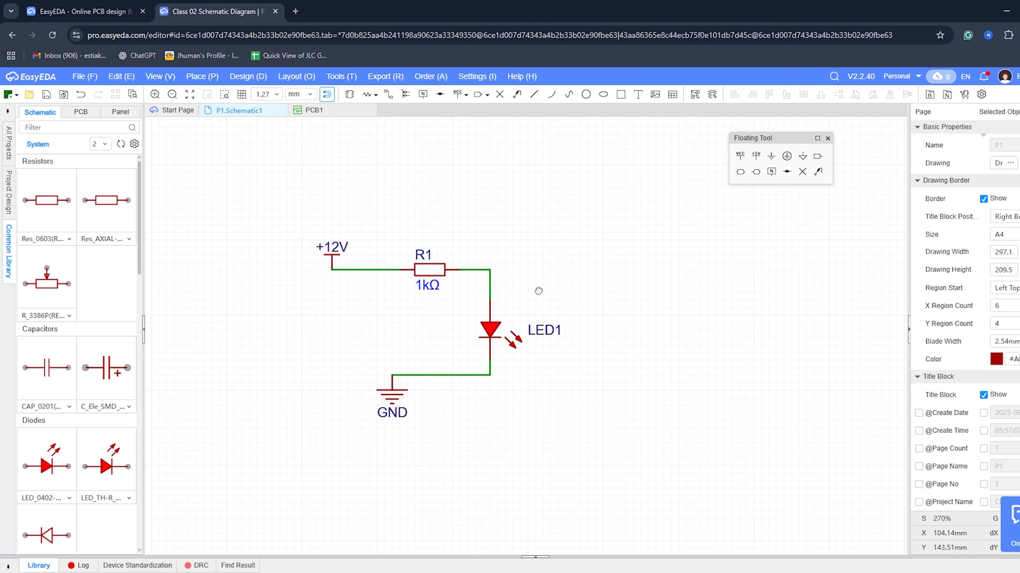
# Place a Res_AXIAL-1/4W(R_AXIAL-0.4) through-hole resistor directly above R1 in the schematic
pyautogui.moveTo(539, 290); pyautogui.dragTo(535, 289, button='right')
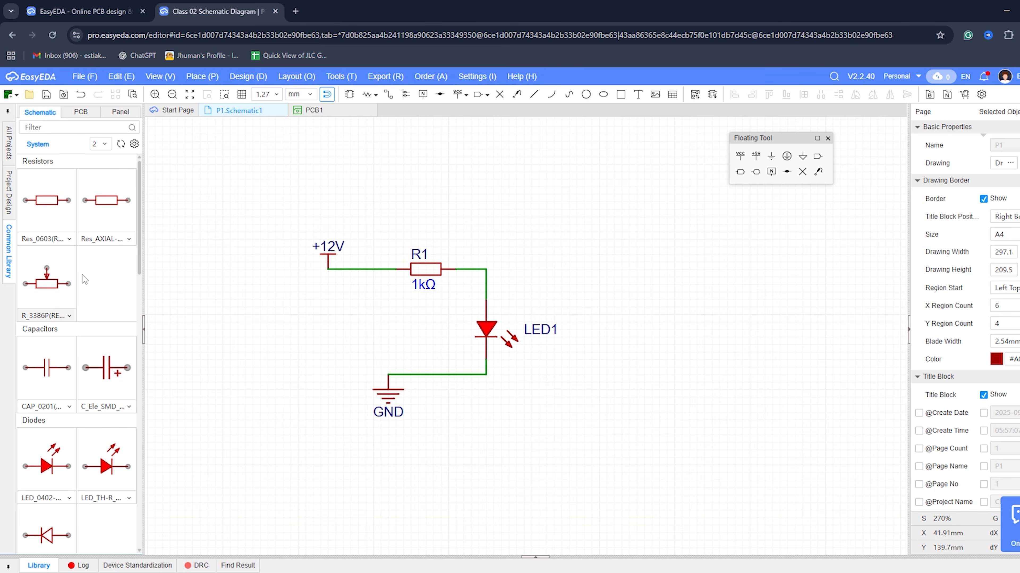
pyautogui.click(129, 238)
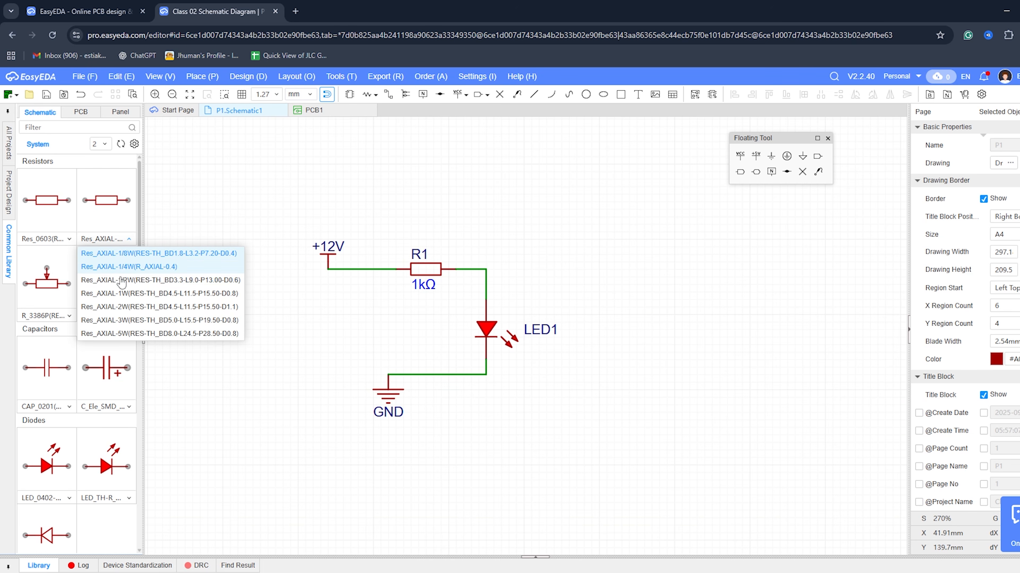
pyautogui.click(130, 271)
pyautogui.click(108, 207)
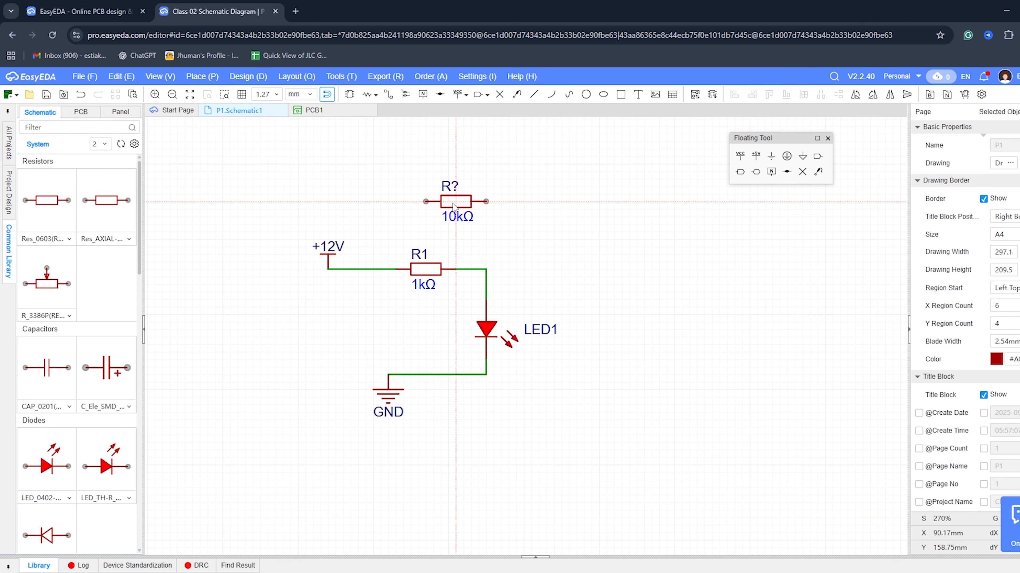
pyautogui.click(425, 210)
pyautogui.press('Escape')
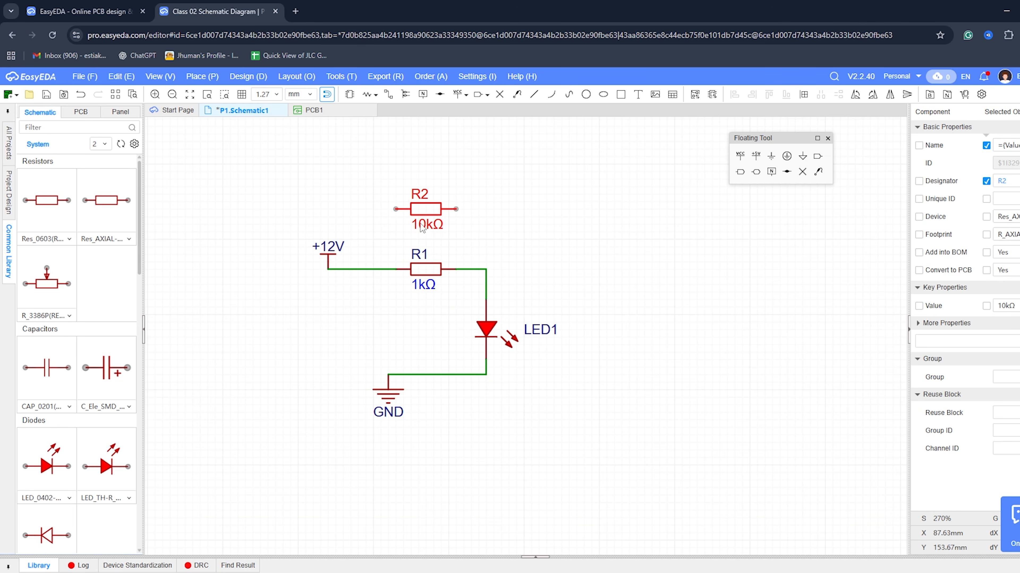
# Wire the left pin of R2 down to the wire between +12V and R1
pyautogui.click(395, 209)
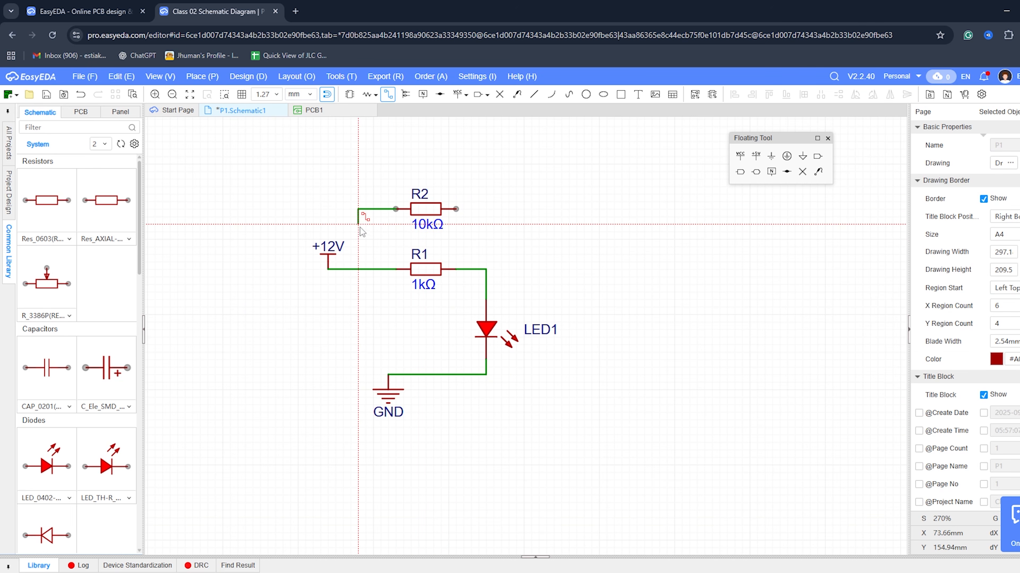
pyautogui.click(357, 269)
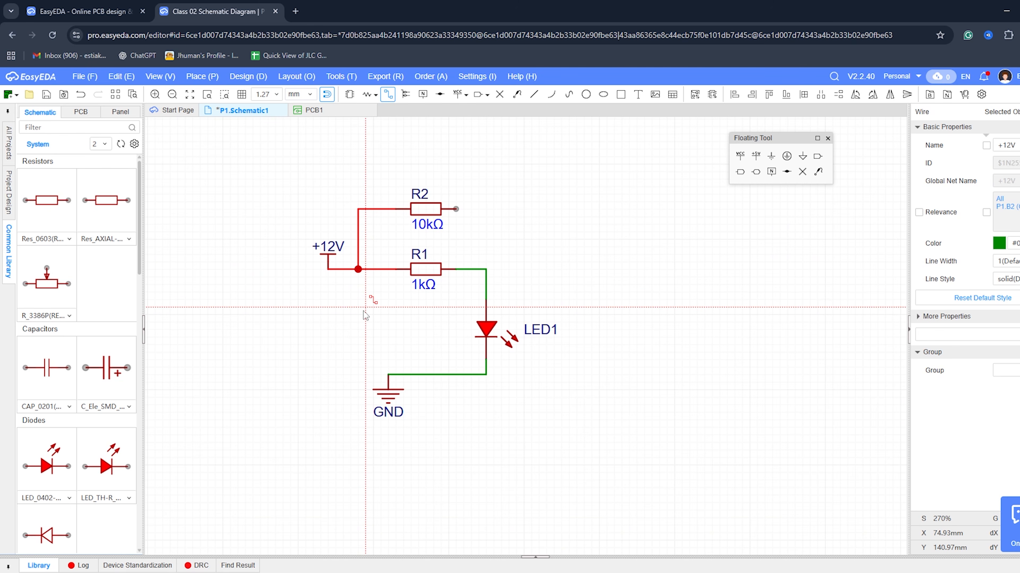
pyautogui.press('Escape')
# Place a LED_TH-R_5mm(LED-TH_BD5.8-P2.54-FD) LED to the right of R2, level with its pins
pyautogui.scroll(-1, 128, 489)
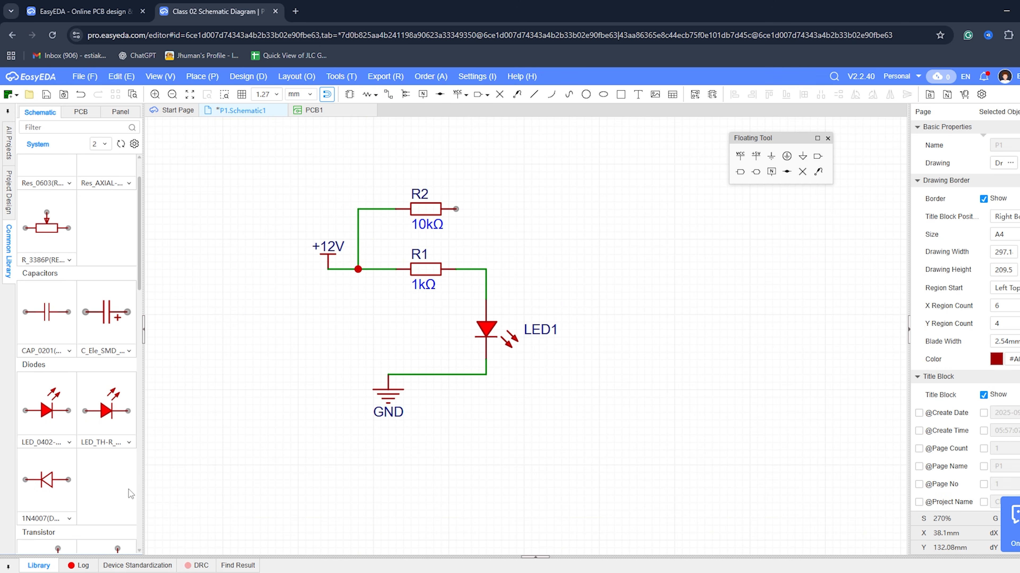
pyautogui.click(128, 442)
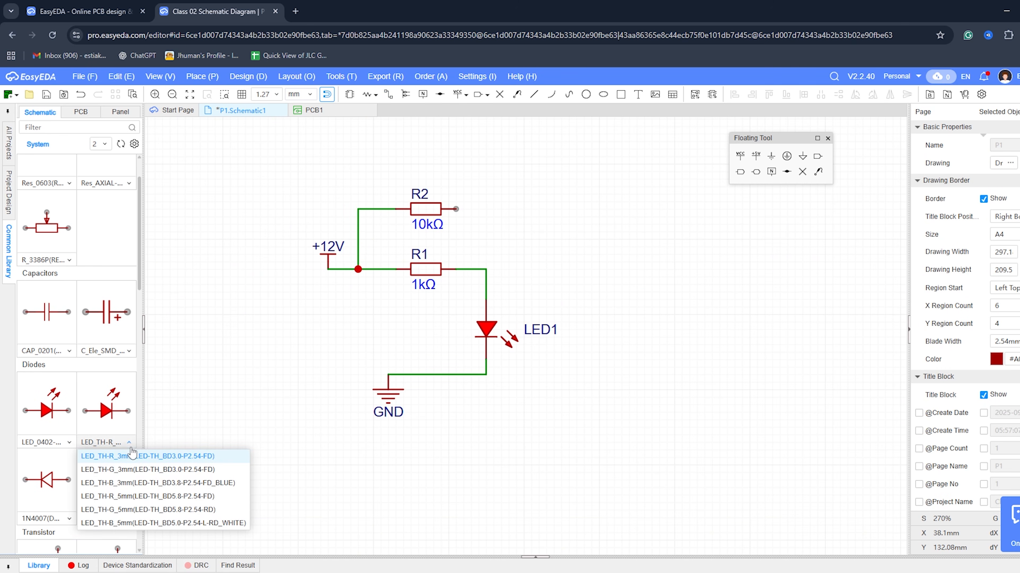
pyautogui.click(138, 495)
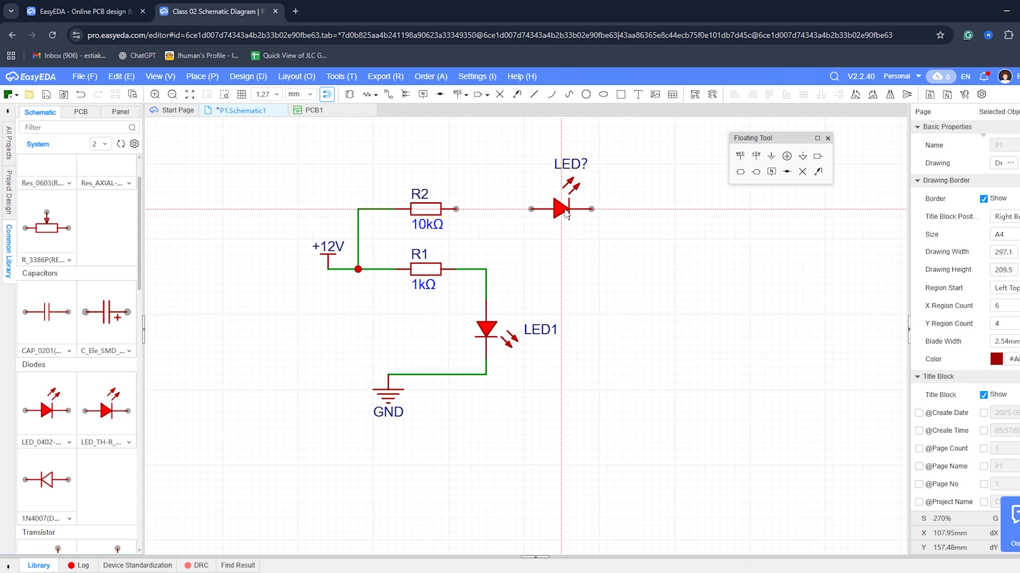
pyautogui.click(568, 212)
pyautogui.press('Escape')
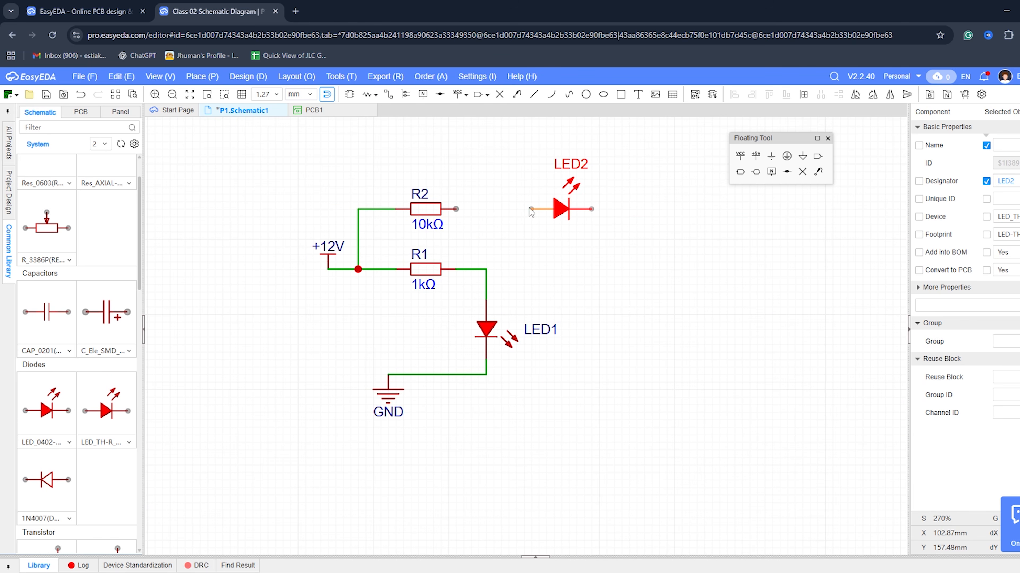
# Wire the left pin of LED2 to the free right pin of R2
pyautogui.hotkey('alt', 'w')
pyautogui.click(531, 209)
pyautogui.click(457, 209)
pyautogui.press('Escape')
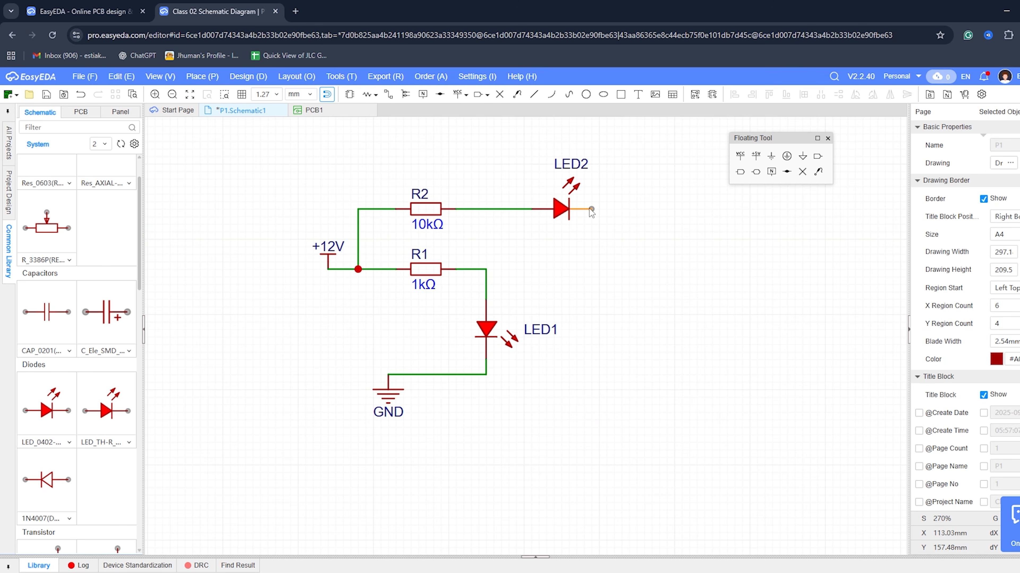
# Wire the right pin of LED2 around the circuit to the GND wire below LED1
pyautogui.click(592, 209)
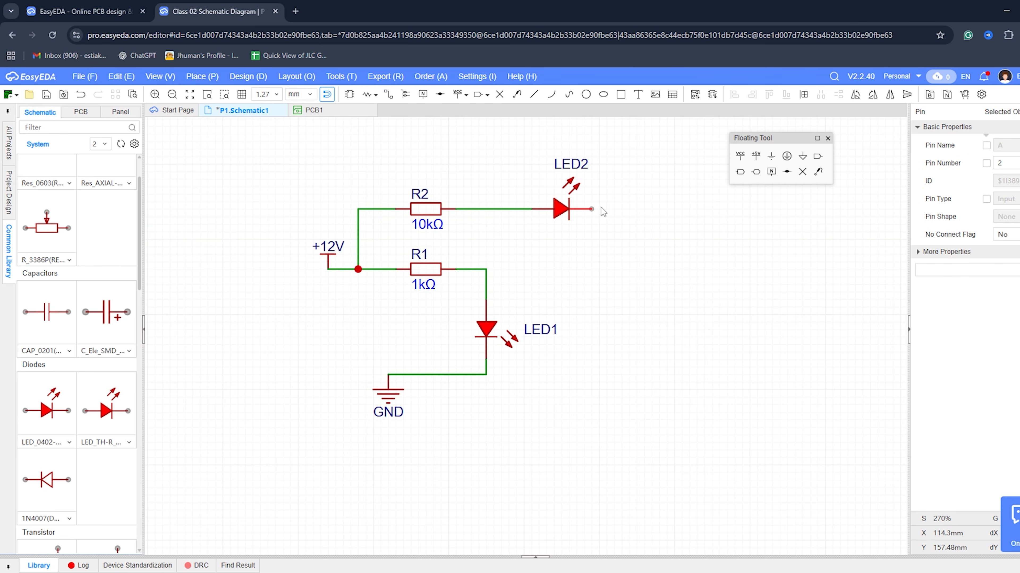
pyautogui.hotkey('alt', 'w')
pyautogui.click(592, 209)
pyautogui.click(636, 209)
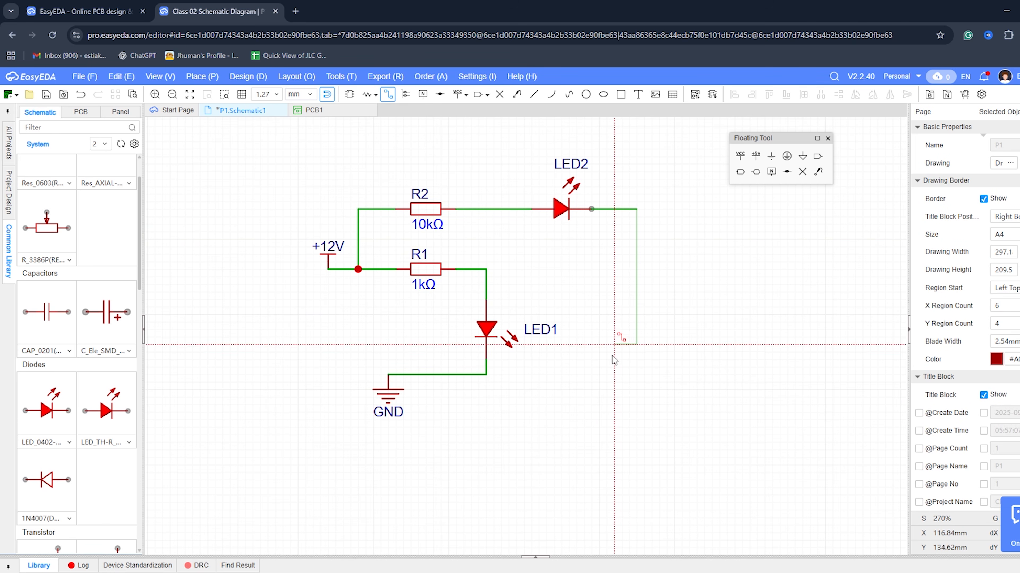
pyautogui.click(486, 374)
pyautogui.press('Escape')
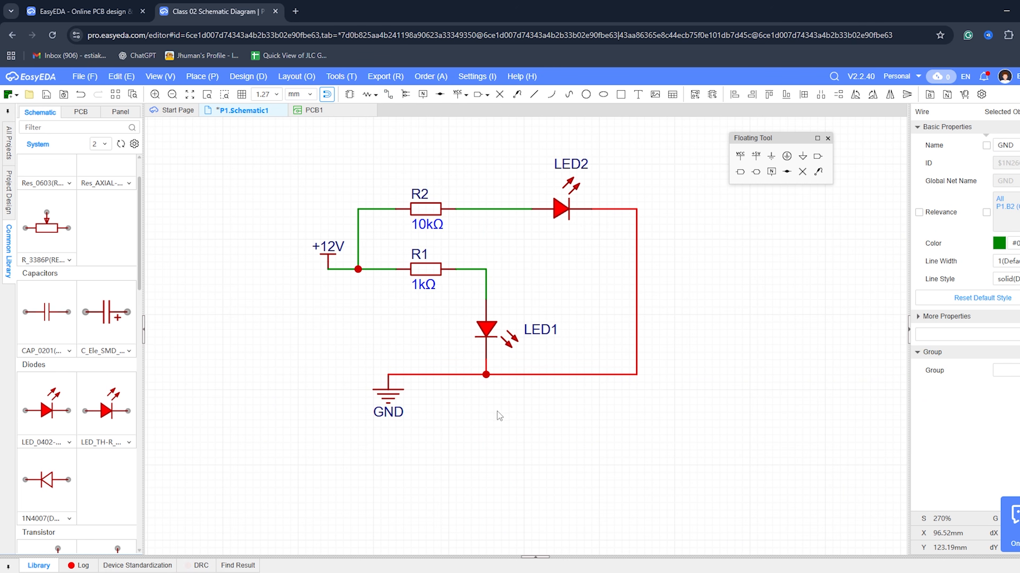
pyautogui.click(509, 413)
pyautogui.moveTo(531, 421); pyautogui.dragTo(590, 450, button='right')
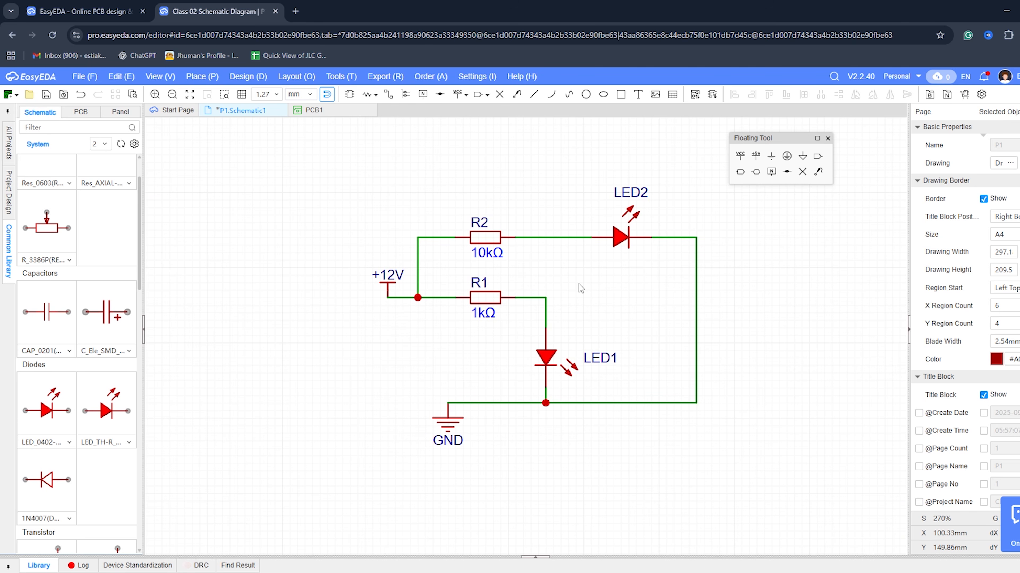
# Search Google Images for "smd led" in a new browser tab and examine the shape of surface-mount LEDs
pyautogui.click(296, 12)
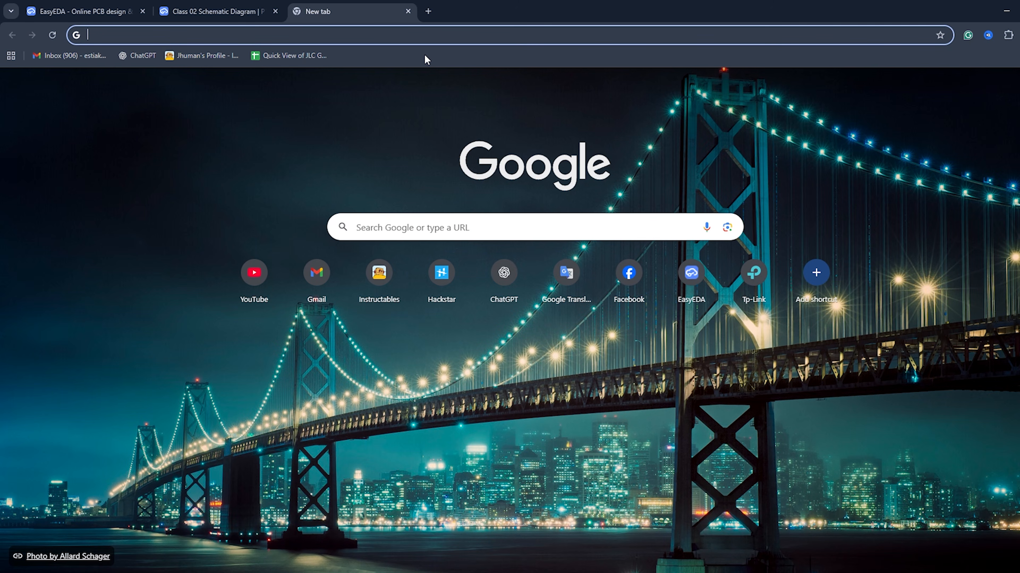
pyautogui.write('SMD LE')
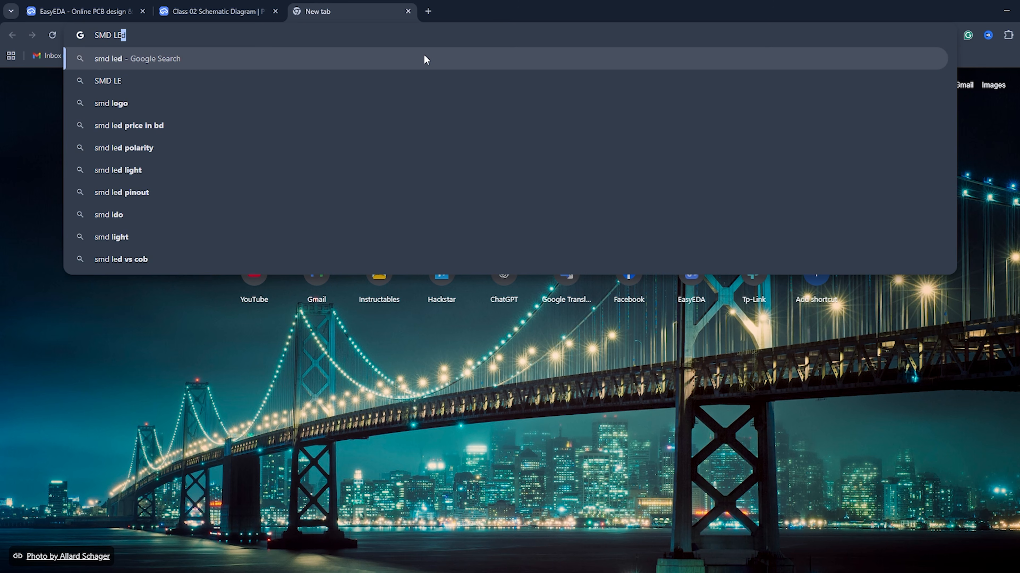
pyautogui.click(424, 58)
pyautogui.click(207, 142)
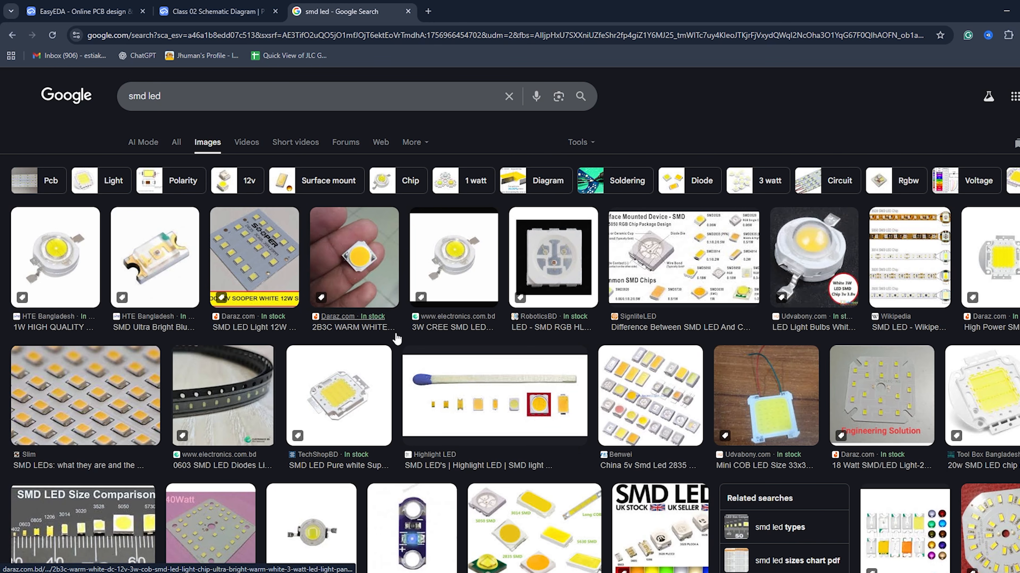
pyautogui.click(270, 254)
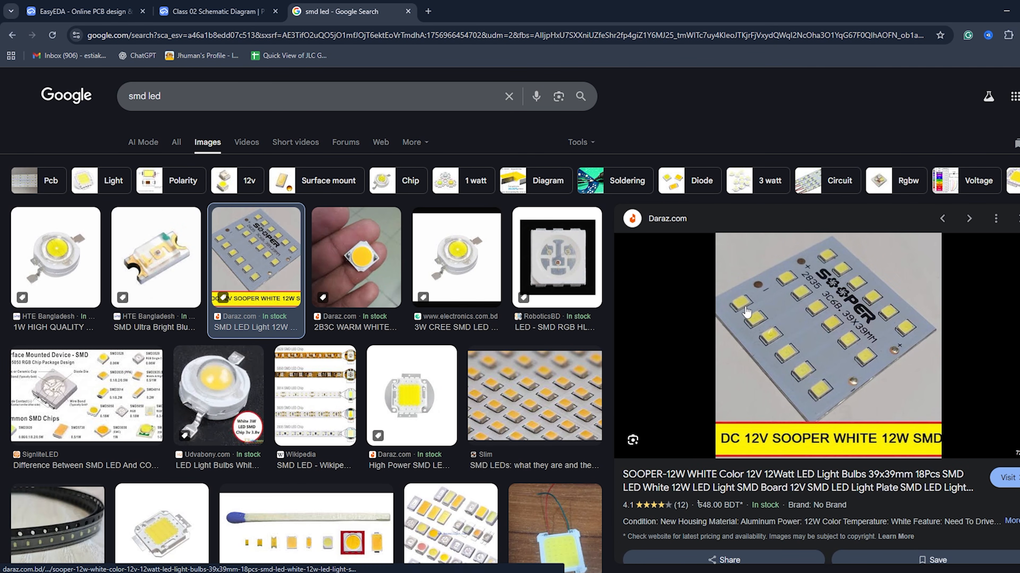
pyautogui.click(558, 388)
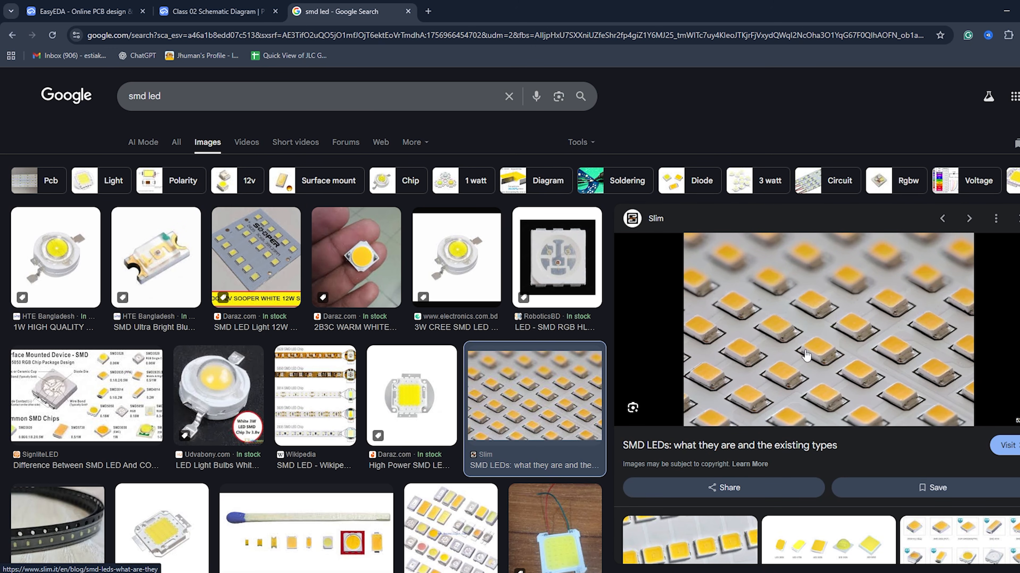
pyautogui.scroll(-1, 806, 356)
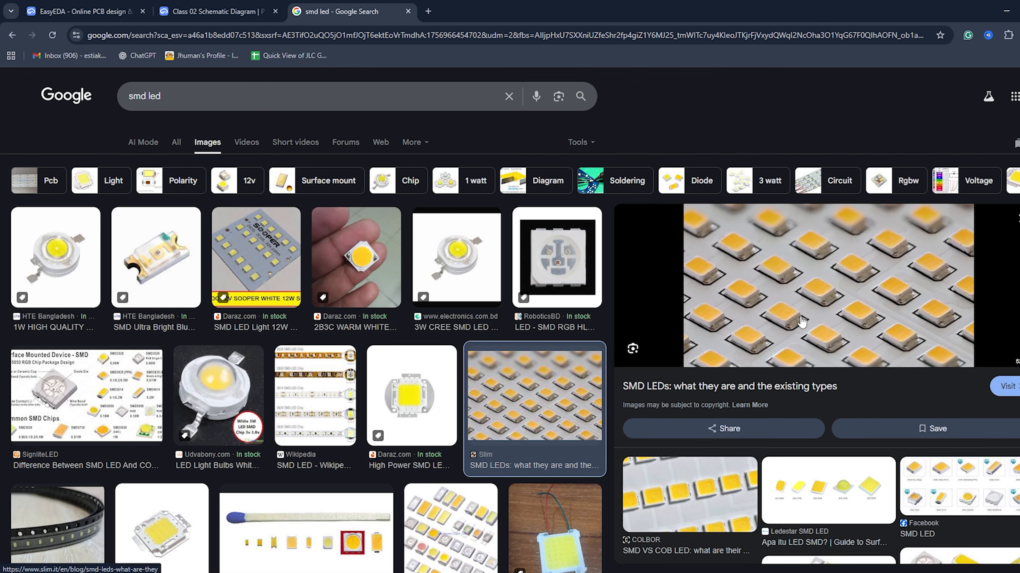
pyautogui.scroll(-2, 802, 321)
pyautogui.scroll(-2, 802, 321)
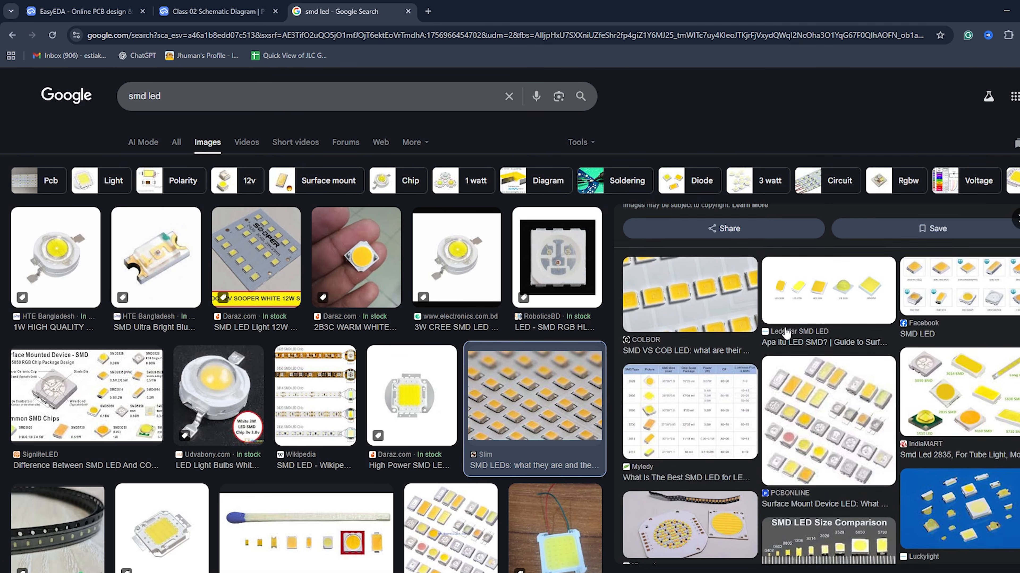
# Search Google Images for "dip pin LED" in another browser tab and examine the long leads of through-hole LEDs
pyautogui.click(428, 11)
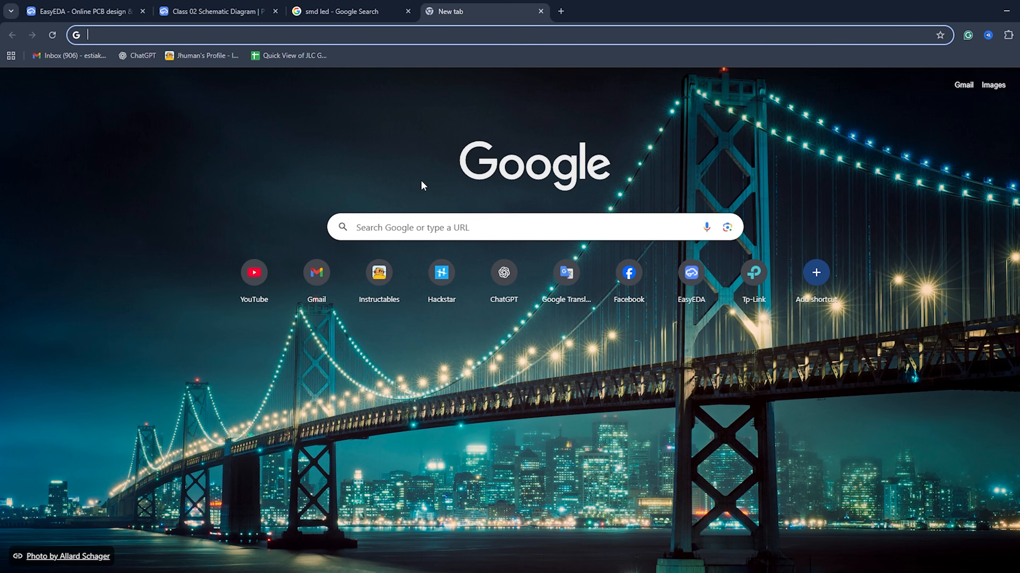
pyautogui.write('dip pin  LED')
pyautogui.press('Return')
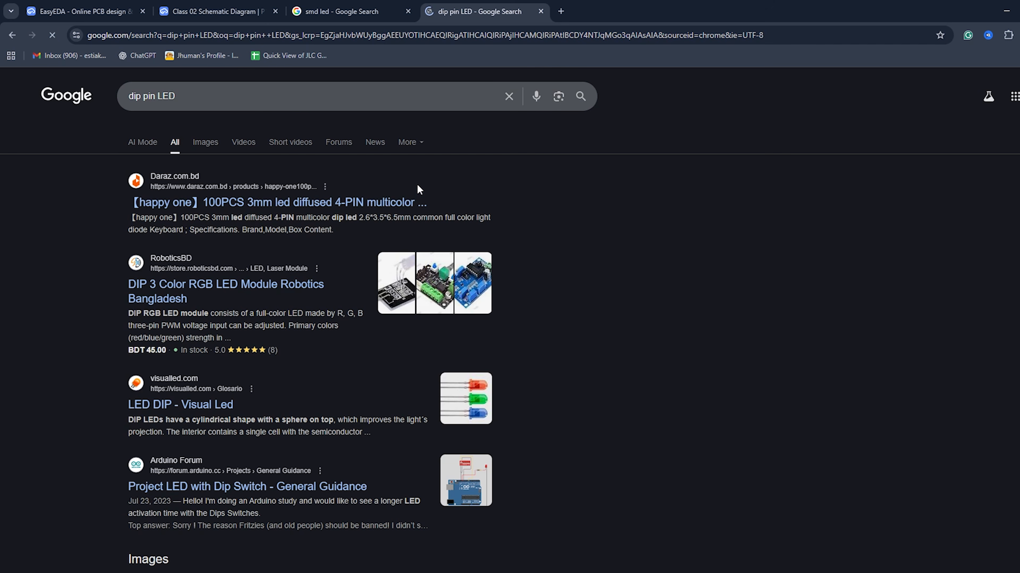
pyautogui.click(209, 143)
pyautogui.click(199, 257)
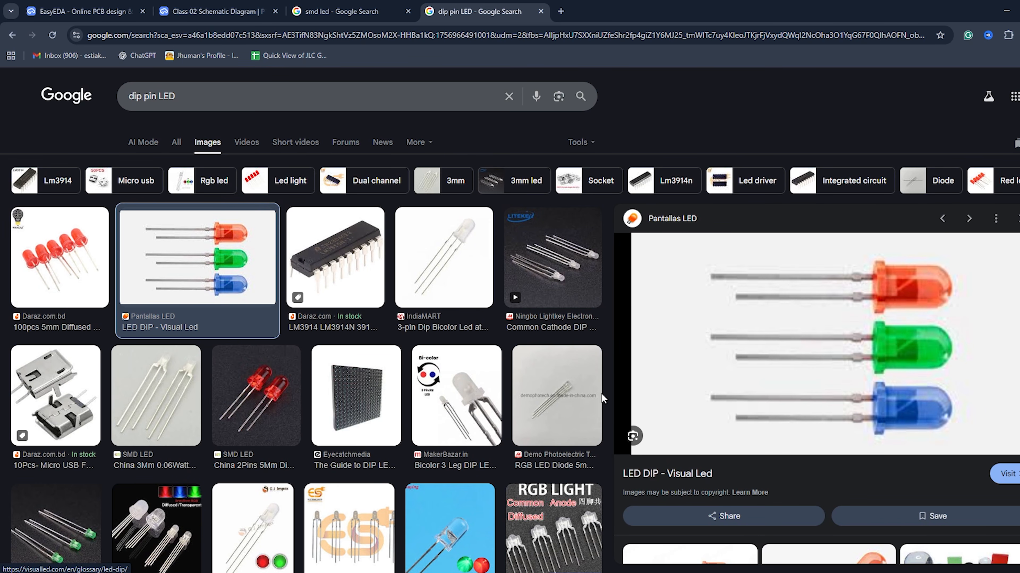
pyautogui.click(267, 392)
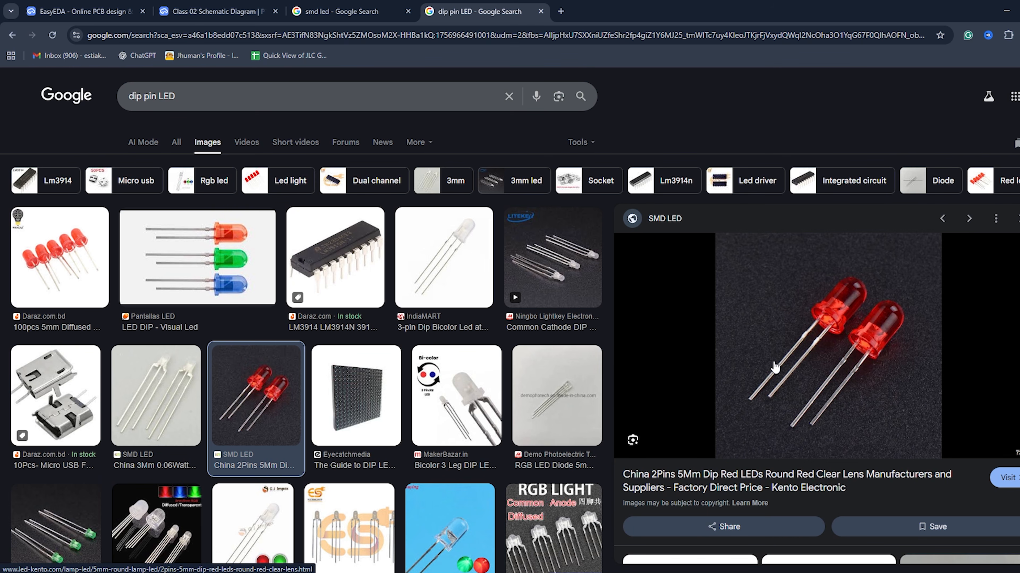
# Compare the SMD LED and DIP LED image results and return to the EasyEDA schematic
pyautogui.click(337, 6)
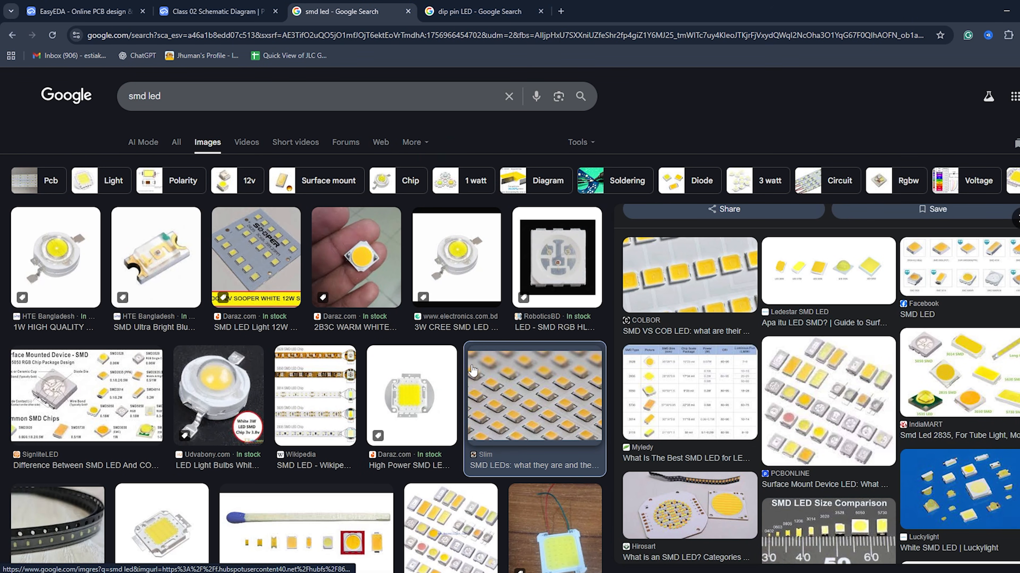
pyautogui.hotkey('ctrl', 'Tab')
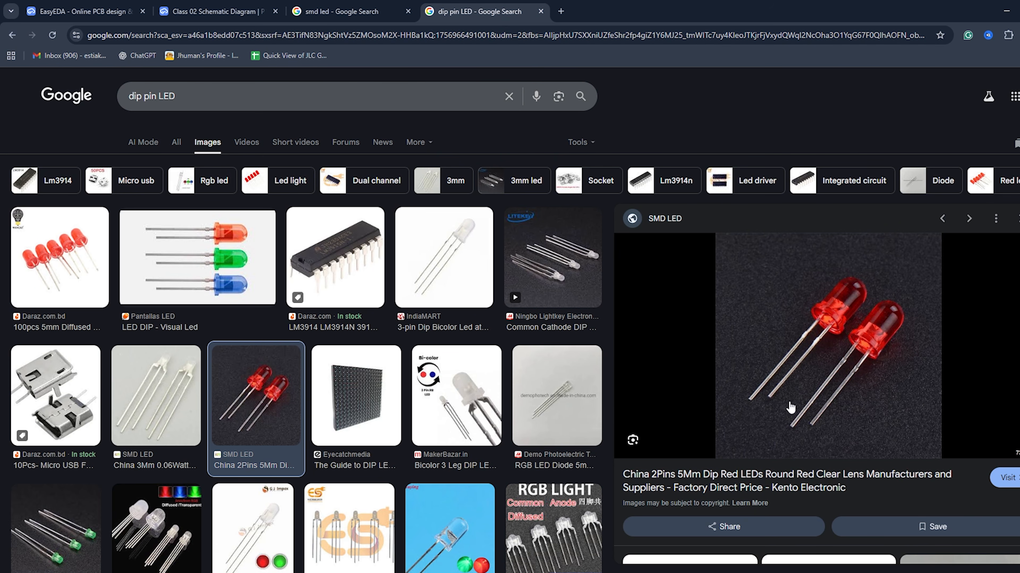
pyautogui.hotkey('ctrl', 'shift', 'Tab')
pyautogui.hotkey('ctrl', 'shift', 'Tab')
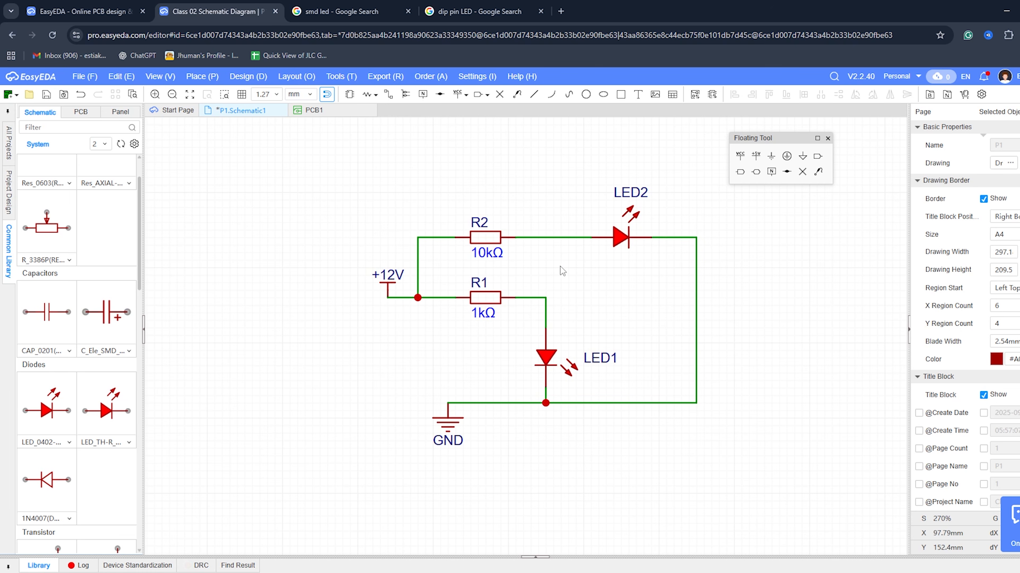
# Update the PCB from the schematic, applying the changes that add LED2 and R2
pyautogui.click(247, 77)
pyautogui.click(281, 91)
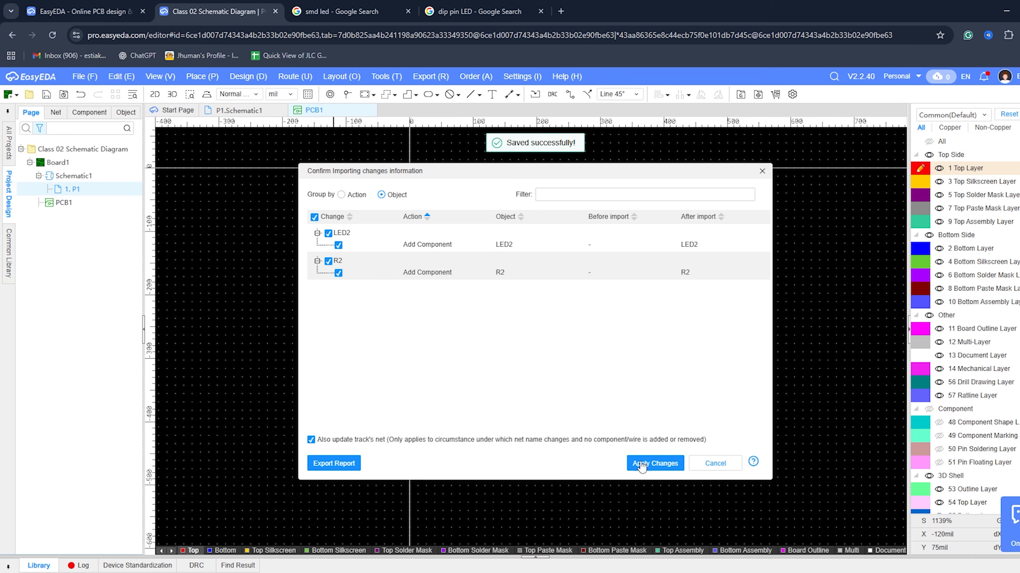
pyautogui.click(649, 464)
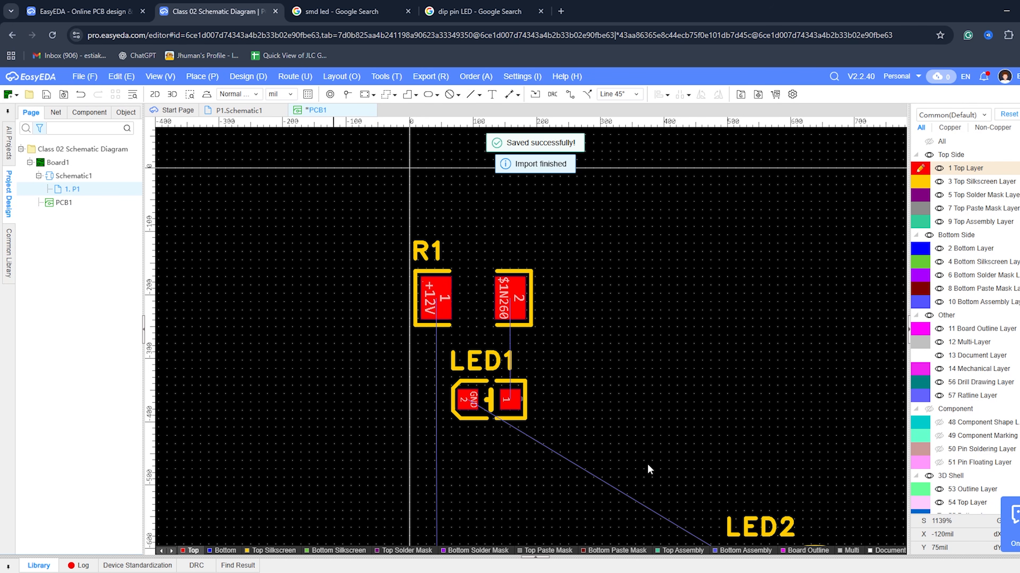
# Move LED2's footprint to the right of LED1 and R2's footprint above R1
pyautogui.scroll(-3, 669, 438)
pyautogui.scroll(-2, 678, 436)
pyautogui.moveTo(678, 435); pyautogui.dragTo(591, 384, button='right')
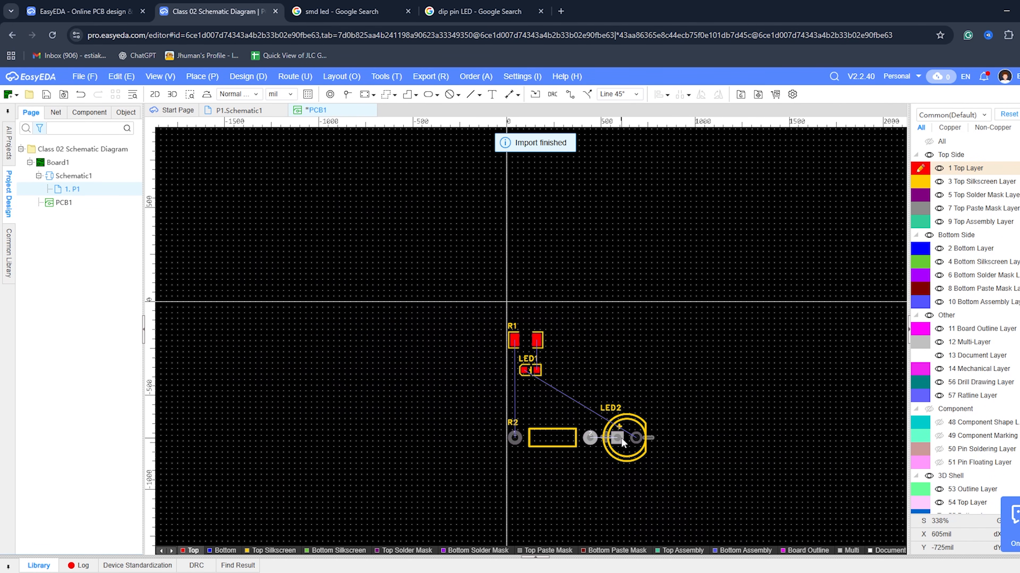
pyautogui.moveTo(620, 431); pyautogui.dragTo(582, 357)
pyautogui.moveTo(544, 440); pyautogui.dragTo(545, 314)
# Shift all four footprints together slightly downward and save the PCB layout
pyautogui.hotkey('ctrl', 'a')
pyautogui.moveTo(545, 314); pyautogui.dragTo(546, 334)
pyautogui.click(644, 357)
pyautogui.scroll(3, 559, 356)
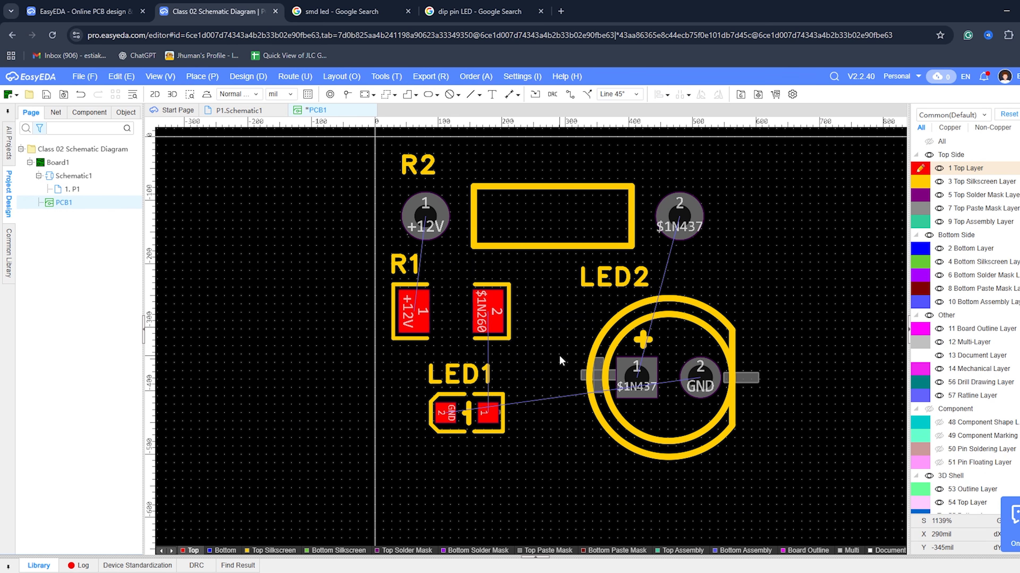
pyautogui.moveTo(561, 349); pyautogui.dragTo(506, 347, button='right')
pyautogui.hotkey('ctrl', 's')
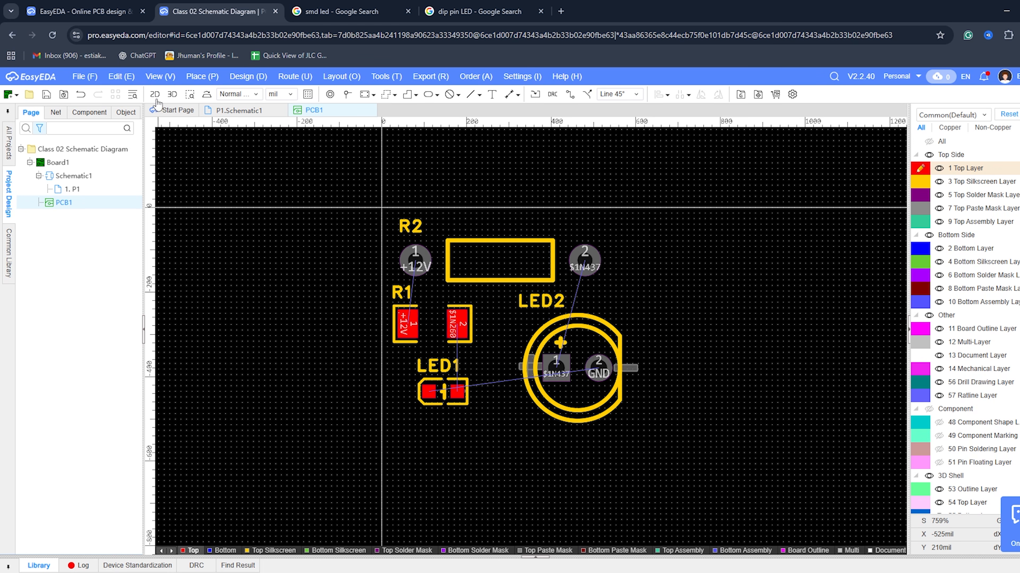
# Open the board's 3D preview and inspect its component side and the through-hole pins on its underside
pyautogui.click(172, 95)
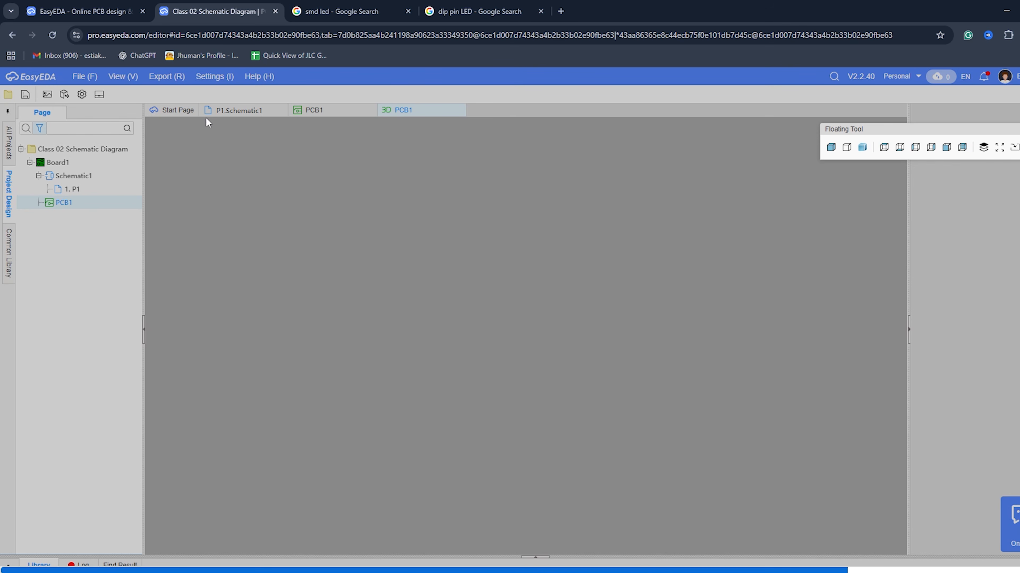
pyautogui.scroll(-8, 544, 328)
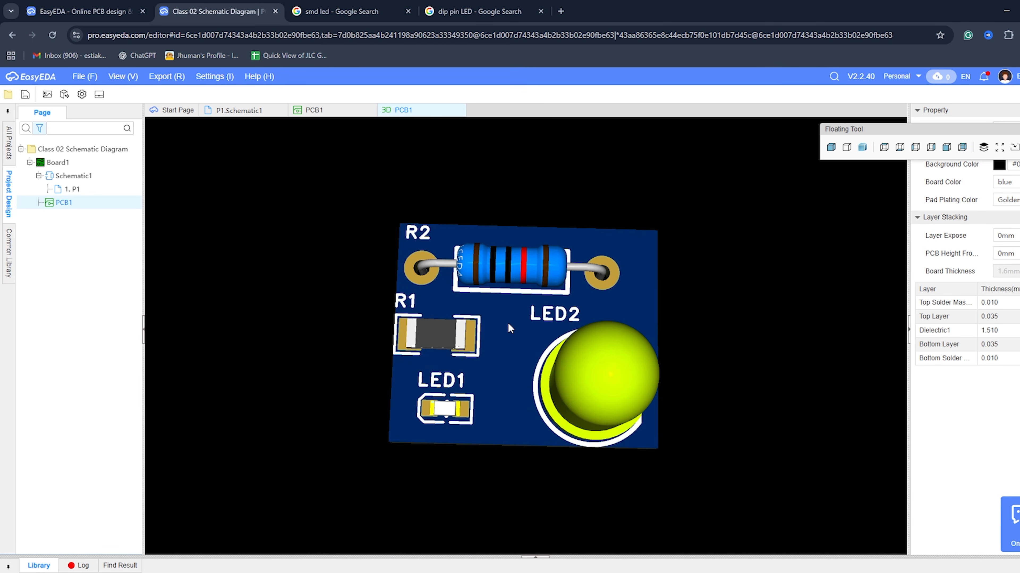
pyautogui.moveTo(544, 359); pyautogui.dragTo(500, 228)
pyautogui.moveTo(584, 280); pyautogui.dragTo(304, 347)
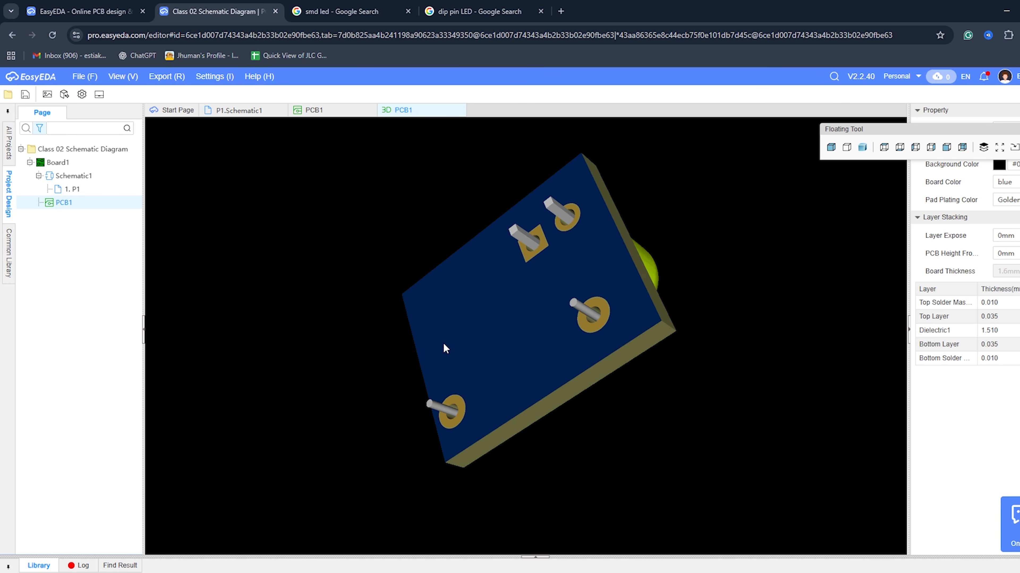
pyautogui.moveTo(462, 339); pyautogui.dragTo(618, 246)
pyautogui.moveTo(611, 285); pyautogui.dragTo(558, 300)
pyautogui.moveTo(557, 296); pyautogui.dragTo(545, 311, button='right')
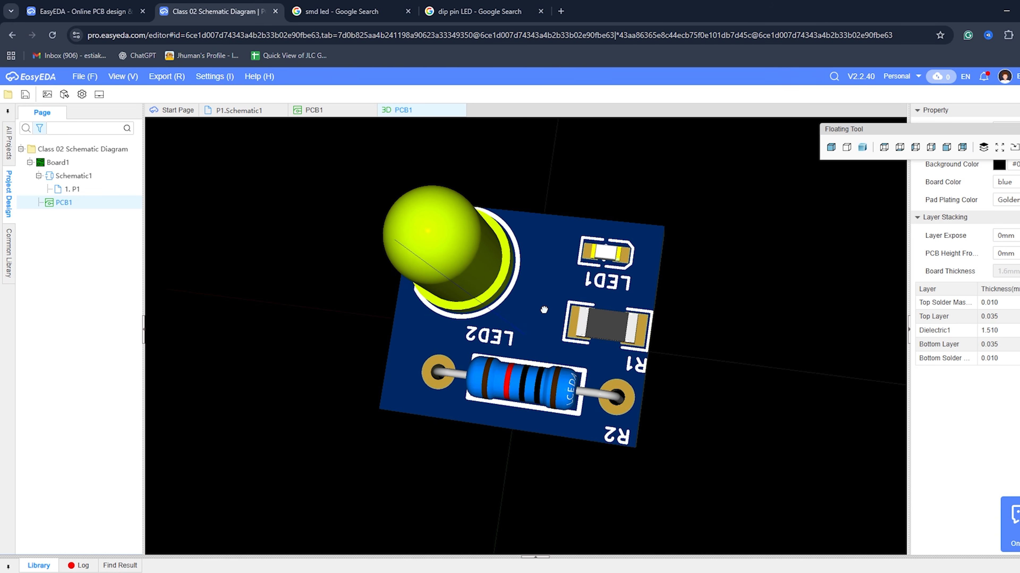